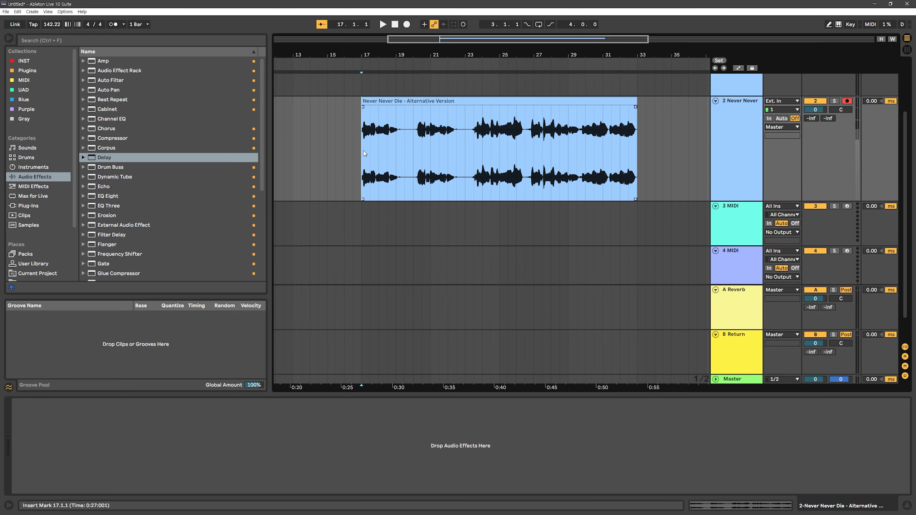
- Set the warp mode of the Never Never Die clip to Complex and return to the track's device view
{"action": "double_click", "coordinate": [381, 137]}
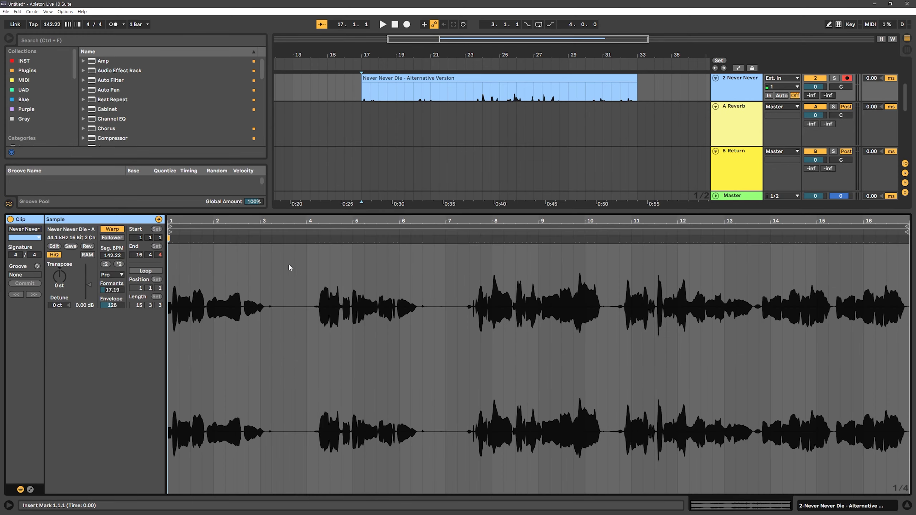
{"action": "left_click", "coordinate": [119, 277]}
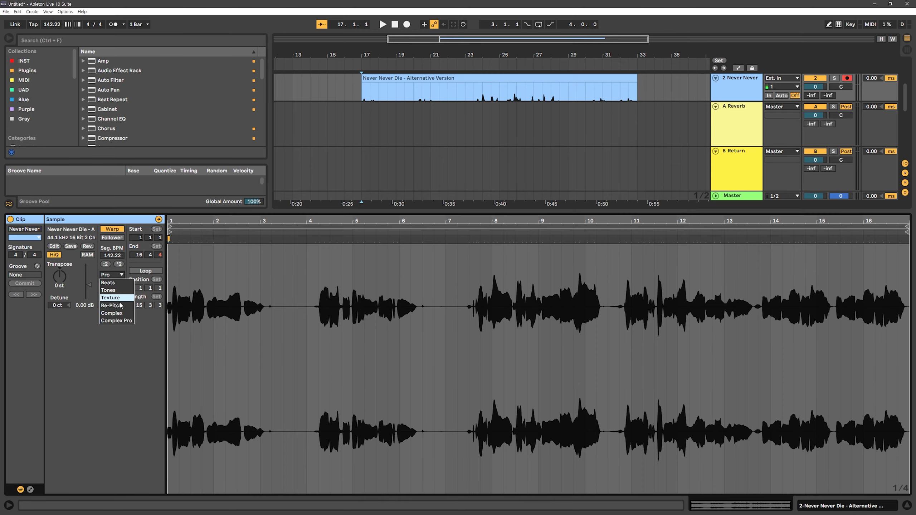
{"action": "left_click", "coordinate": [121, 317]}
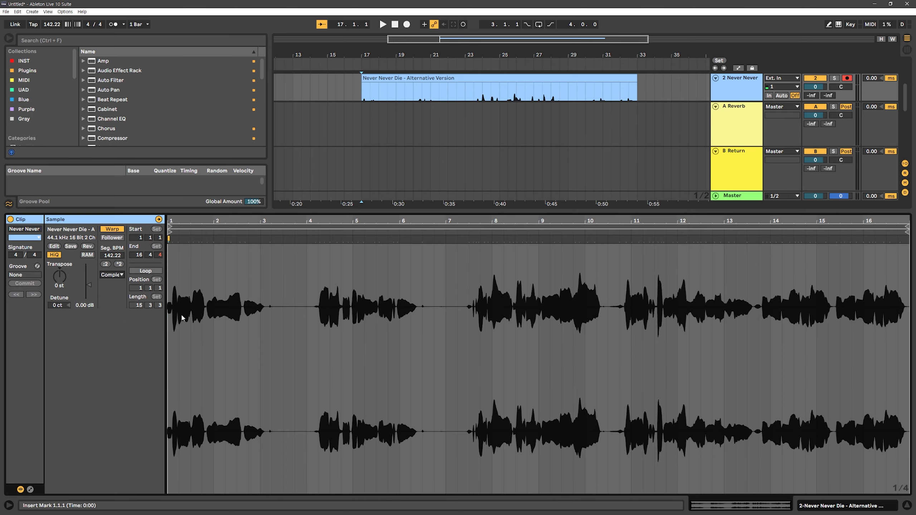
{"action": "key", "text": "shift+Tab"}
{"action": "scroll", "coordinate": [431, 248], "scroll_direction": "up", "scroll_amount": 2}
{"action": "scroll", "coordinate": [440, 221], "scroll_direction": "up", "scroll_amount": 2}
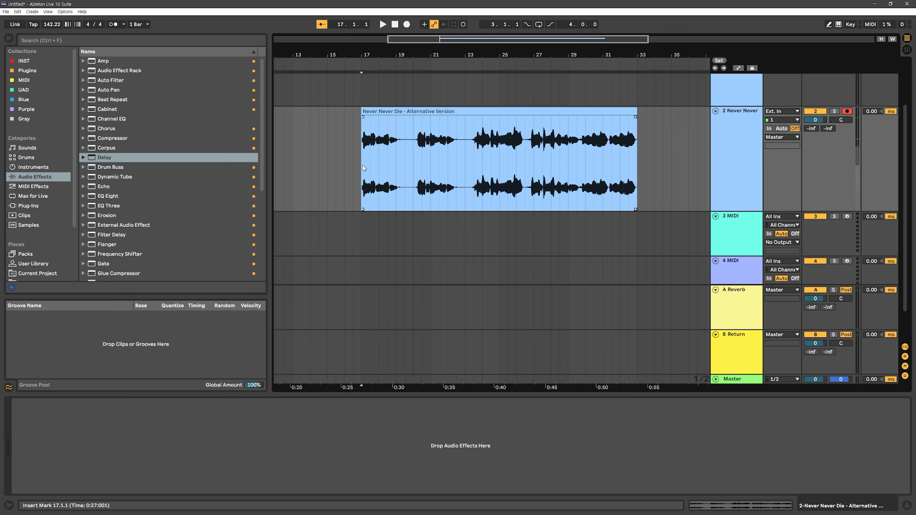
- Add a default Delay audio effect to the Never Never Die vocal track
{"action": "left_click_drag", "start_coordinate": [362, 164], "coordinate": [408, 170]}
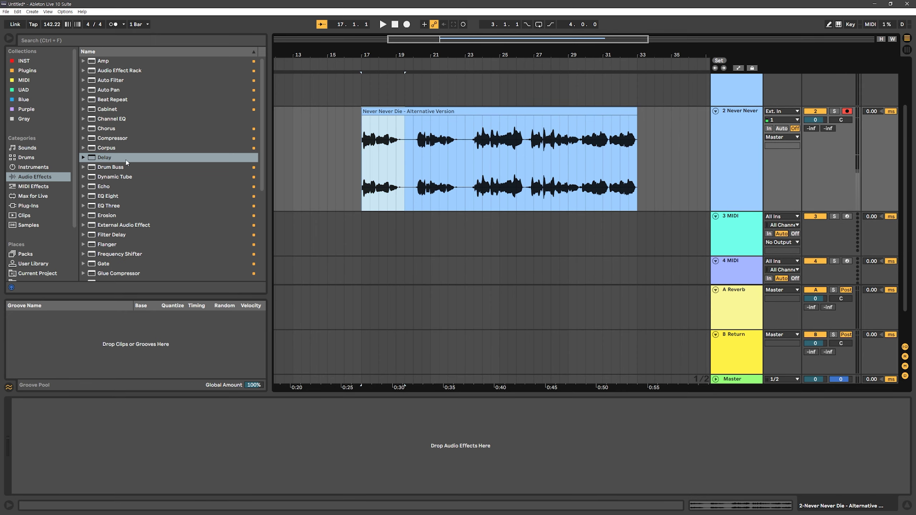
{"action": "double_click", "coordinate": [109, 159]}
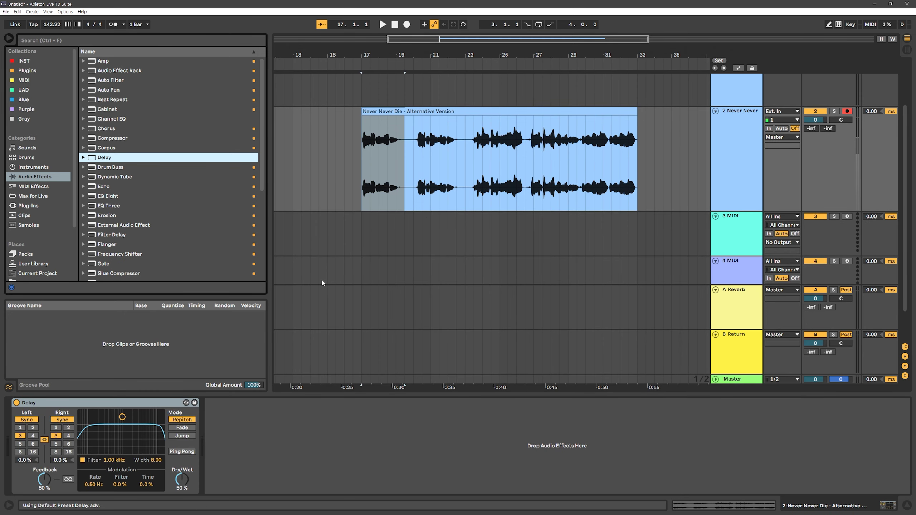
{"action": "left_click", "coordinate": [361, 162]}
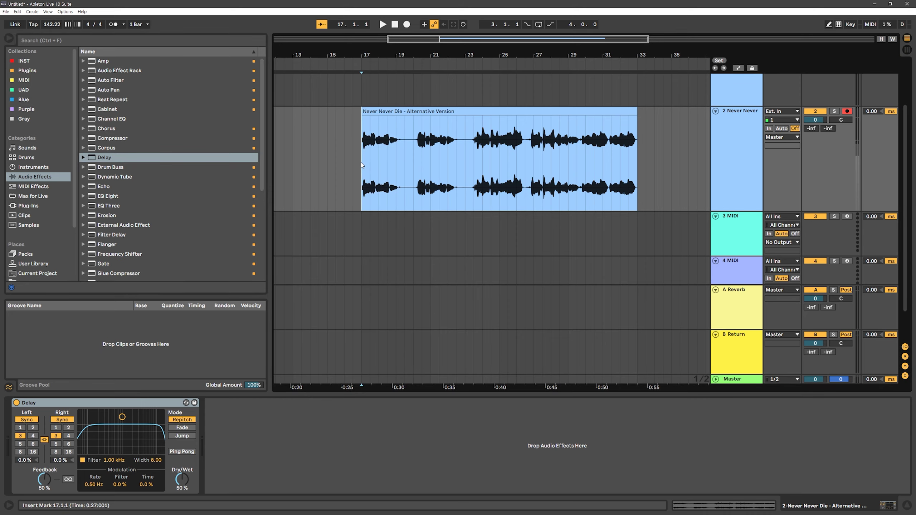
- Configure the Delay with 0% feedback, 100% dry/wet, sync disabled and a 1.00 ms delay time
{"action": "left_click", "coordinate": [174, 414]}
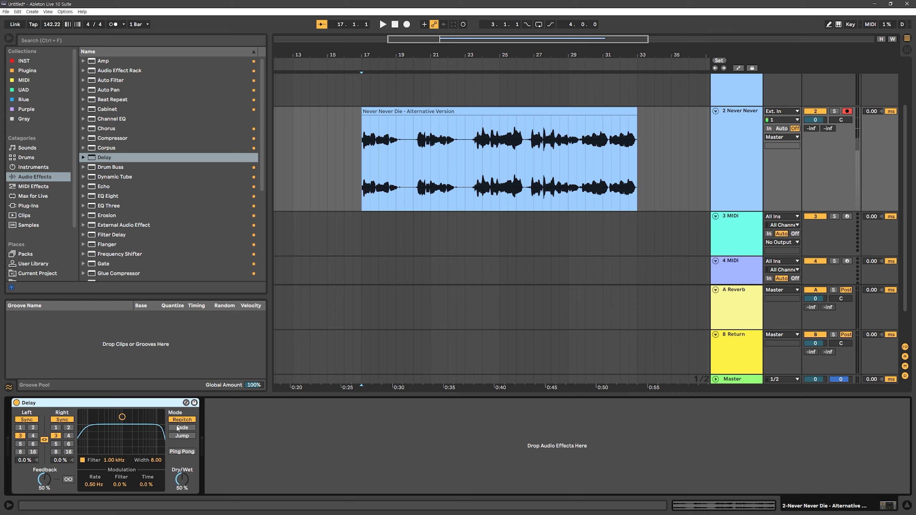
{"action": "left_click_drag", "start_coordinate": [44, 479], "coordinate": [44, 505]}
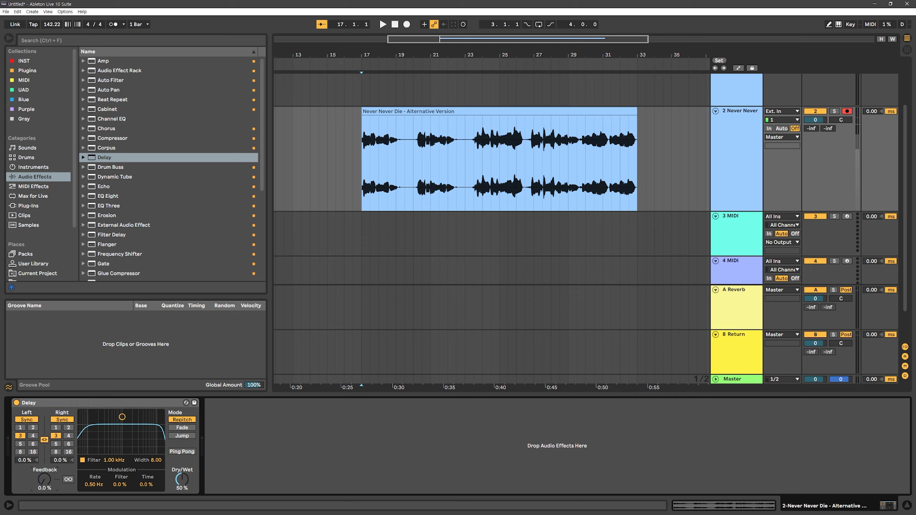
{"action": "mouse_move", "coordinate": [44, 473]}
{"action": "left_mouse_down"}
{"action": "mouse_move", "coordinate": [44, 466]}
{"action": "mouse_move", "coordinate": [45, 485]}
{"action": "left_mouse_up"}
{"action": "left_click_drag", "start_coordinate": [176, 485], "coordinate": [192, 465]}
{"action": "left_click", "coordinate": [27, 418]}
{"action": "left_click_drag", "start_coordinate": [34, 443], "coordinate": [35, 483]}
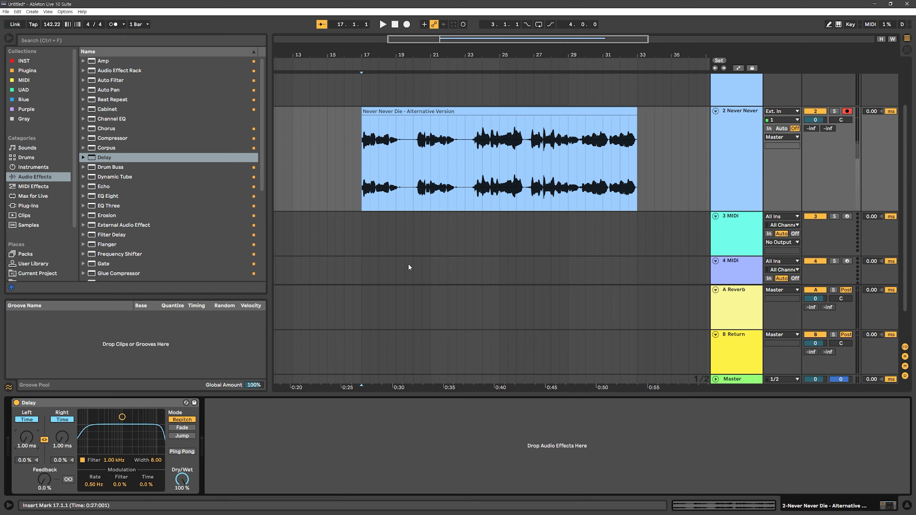
- Audition the opening of the vocal clip through the Delay at its 1.00 ms setting, from just before bar 17
{"action": "left_click", "coordinate": [360, 170]}
{"action": "scroll", "coordinate": [377, 192], "scroll_direction": "up", "scroll_amount": 3}
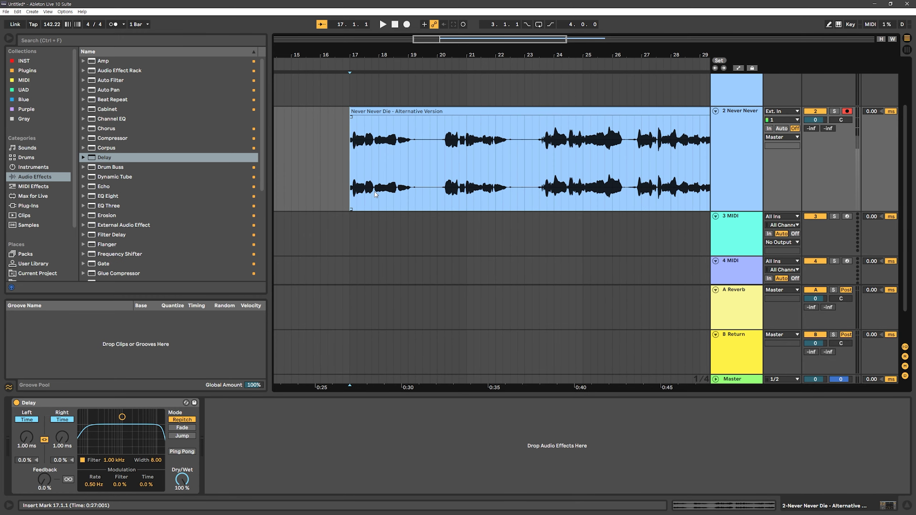
{"action": "scroll", "coordinate": [388, 191], "scroll_direction": "up", "scroll_amount": 2}
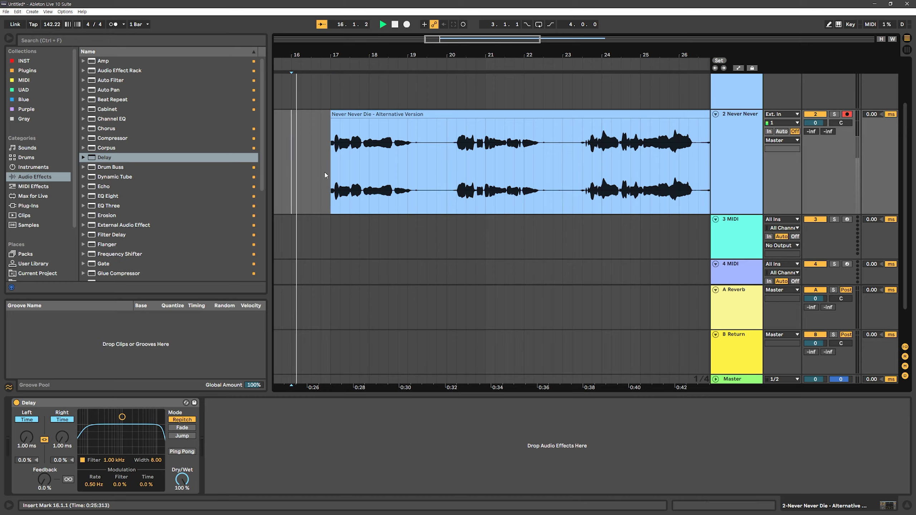
{"action": "key", "text": "space"}
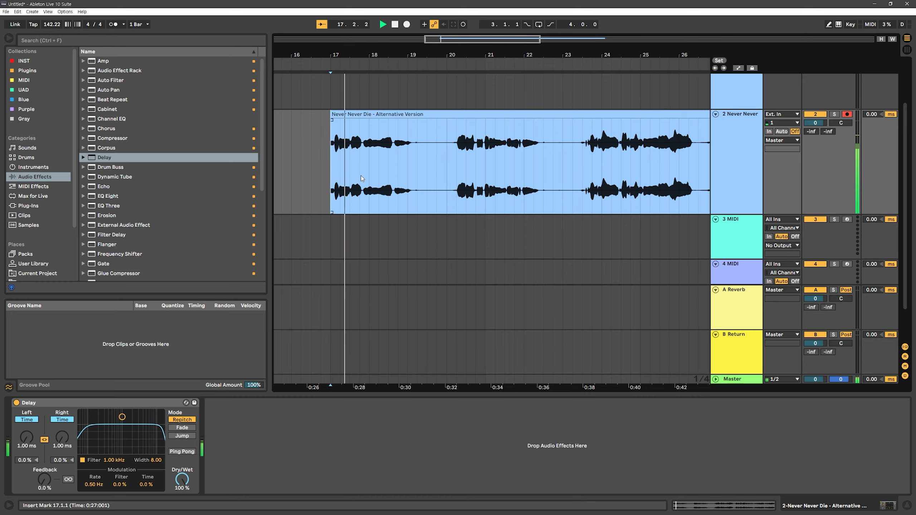
{"action": "key", "text": "space"}
{"action": "key", "text": "space"}
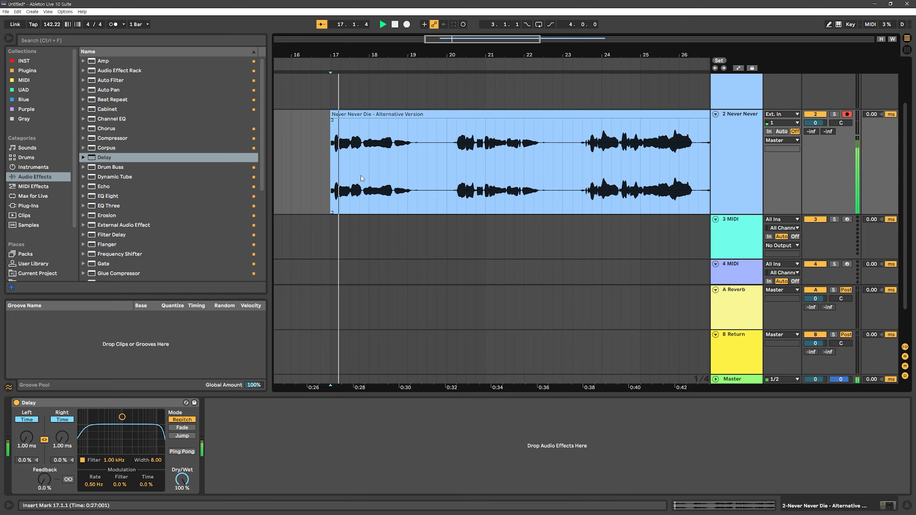
{"action": "key", "text": "space"}
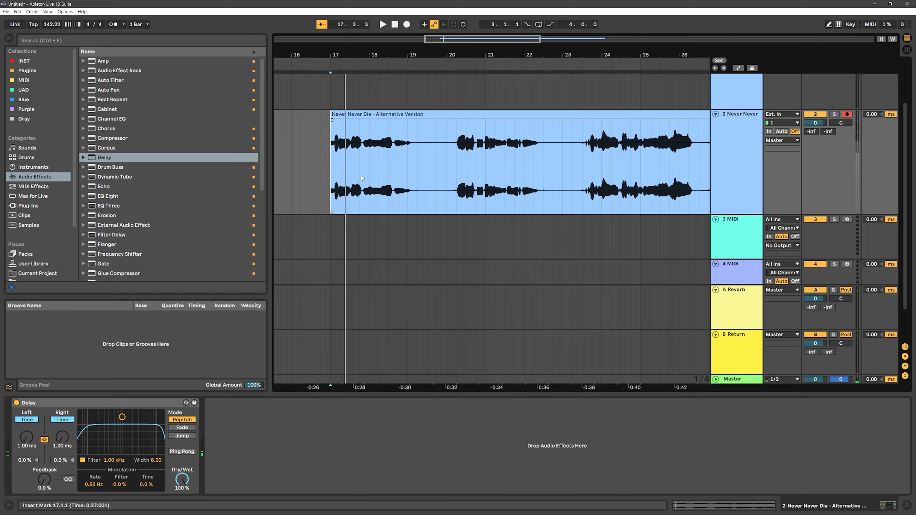
{"action": "mouse_move", "coordinate": [182, 479]}
{"action": "left_mouse_down"}
{"action": "mouse_move", "coordinate": [182, 505]}
{"action": "mouse_move", "coordinate": [182, 480]}
{"action": "left_mouse_up"}
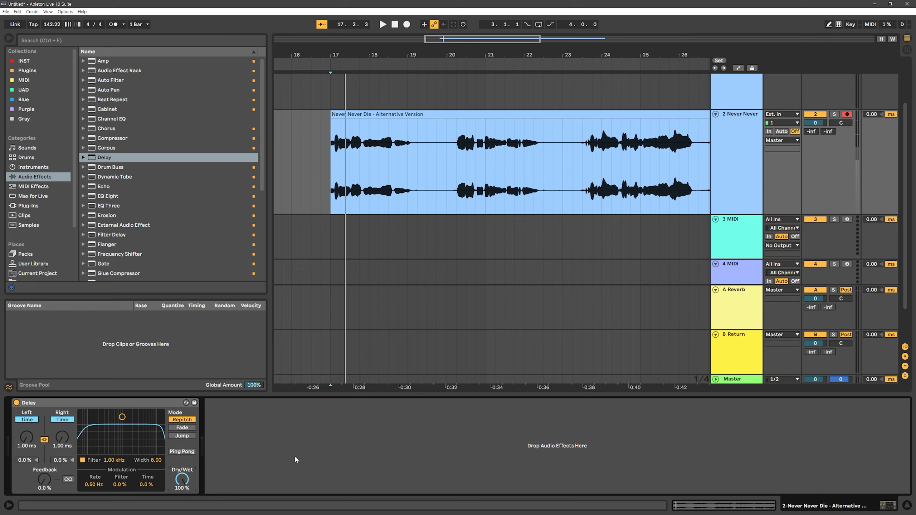
- Automate the Delay's left time to ramp from 1.00 ms just after 17.4 up to about 1.08 s at 18.3
{"action": "left_click", "coordinate": [331, 169]}
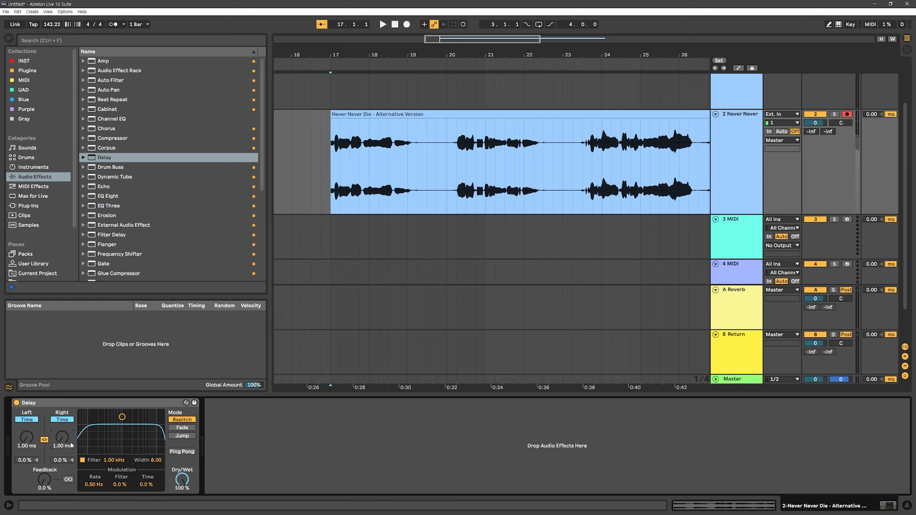
{"action": "left_click", "coordinate": [369, 170]}
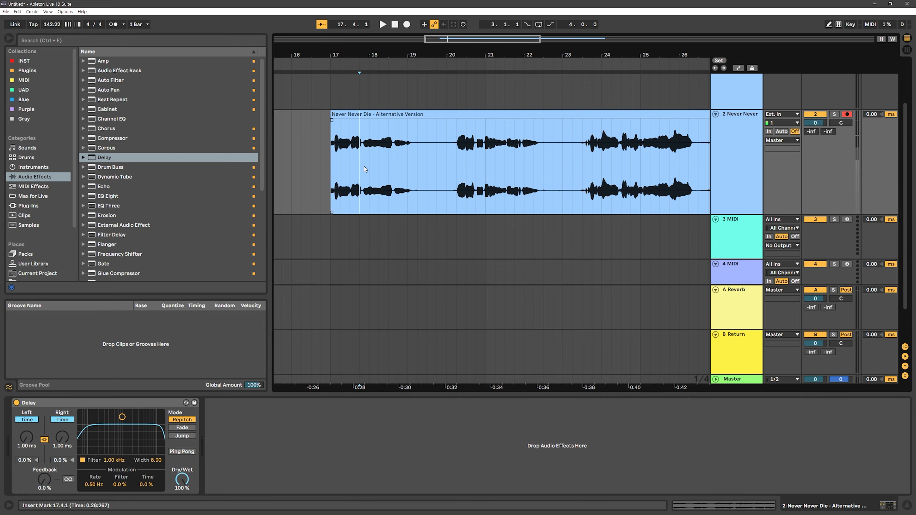
{"action": "key", "text": "a"}
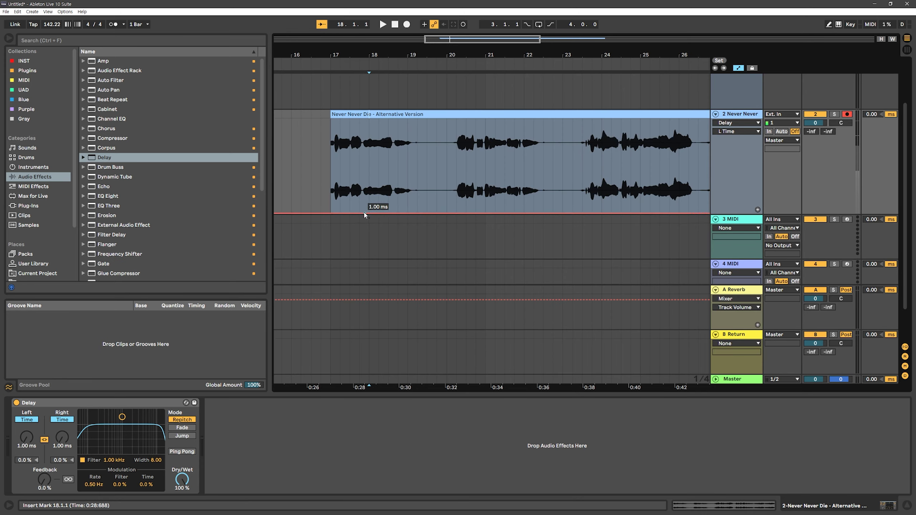
{"action": "left_click_drag", "start_coordinate": [395, 213], "coordinate": [388, 144]}
- Listen to the delay-time ramp by playing the vocal from 17.1.1 and again from 17.3.1
{"action": "left_click", "coordinate": [331, 163]}
{"action": "key", "text": "space"}
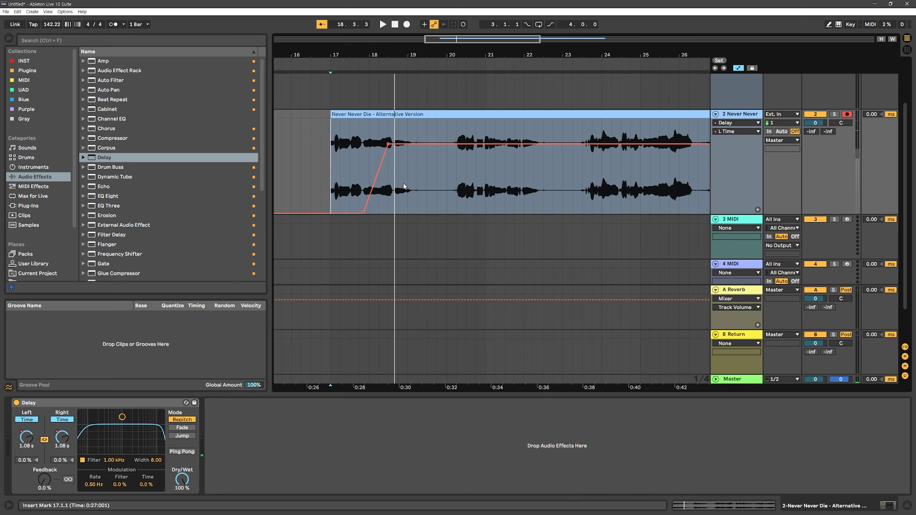
{"action": "left_click", "coordinate": [332, 173]}
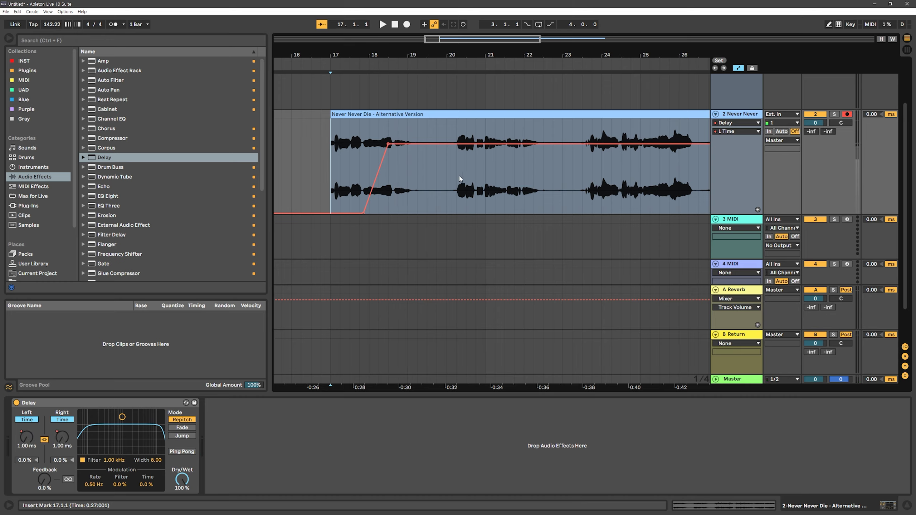
{"action": "left_click", "coordinate": [349, 165]}
{"action": "key", "text": "space"}
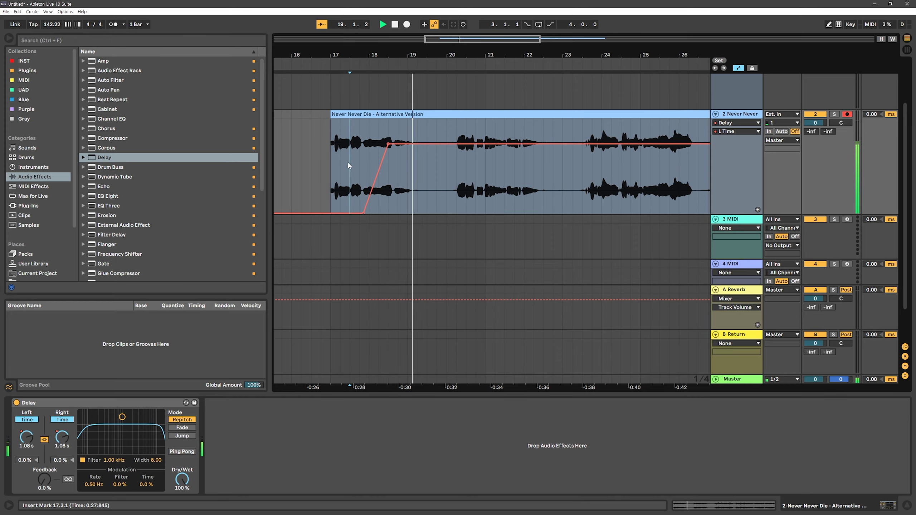
{"action": "key", "text": "space"}
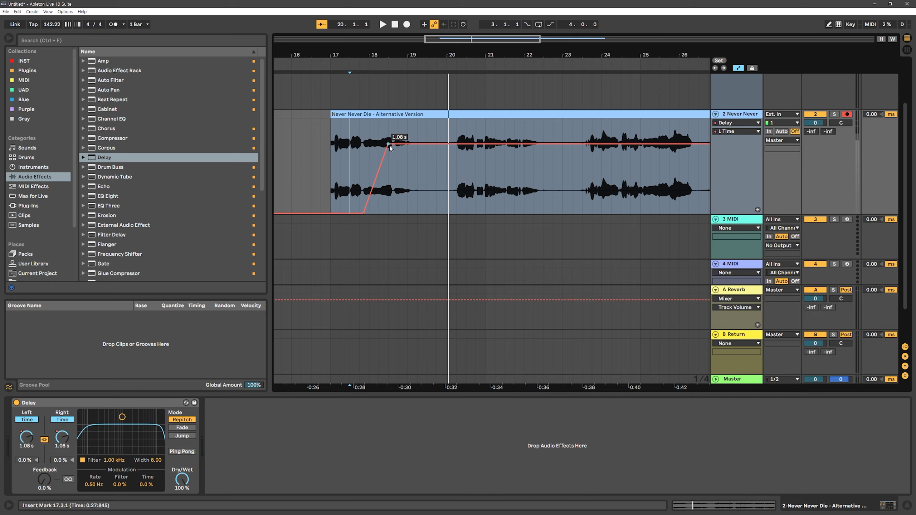
- Mark the vocal after the delay ramp from 18.3 to 19.4, and the gap from 19.2 to 20.2
{"action": "left_click_drag", "start_coordinate": [388, 166], "coordinate": [440, 188]}
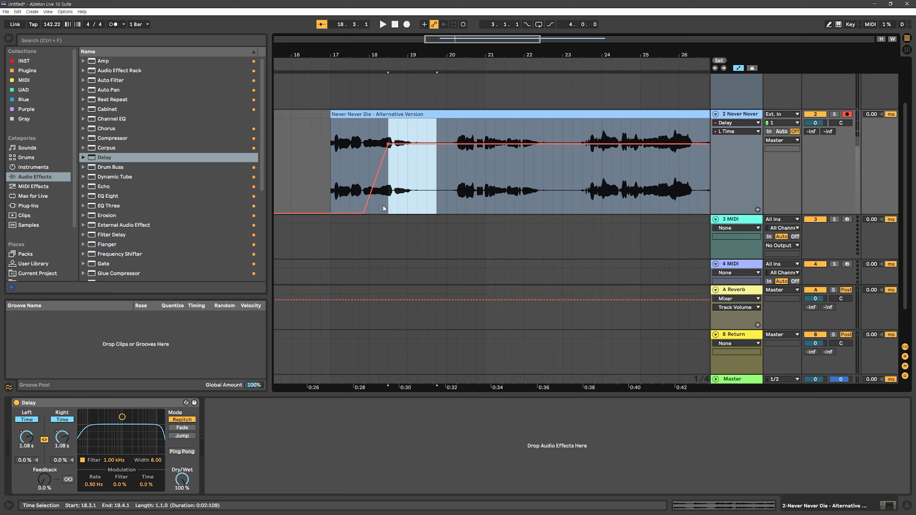
{"action": "left_click", "coordinate": [414, 171]}
{"action": "left_click_drag", "start_coordinate": [415, 171], "coordinate": [456, 175]}
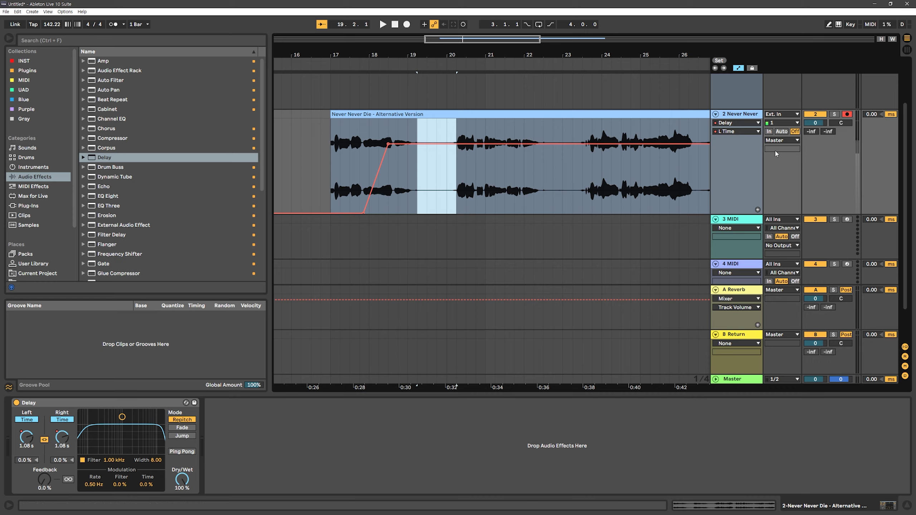
- Show the vocal track's Track Volume and Delay L Time automation in separate lanes
{"action": "left_click", "coordinate": [807, 124]}
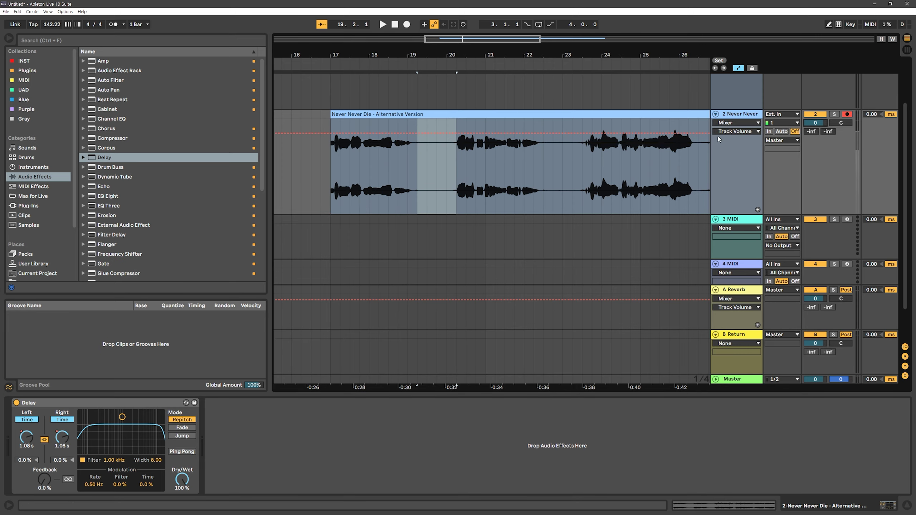
{"action": "left_click", "coordinate": [758, 209]}
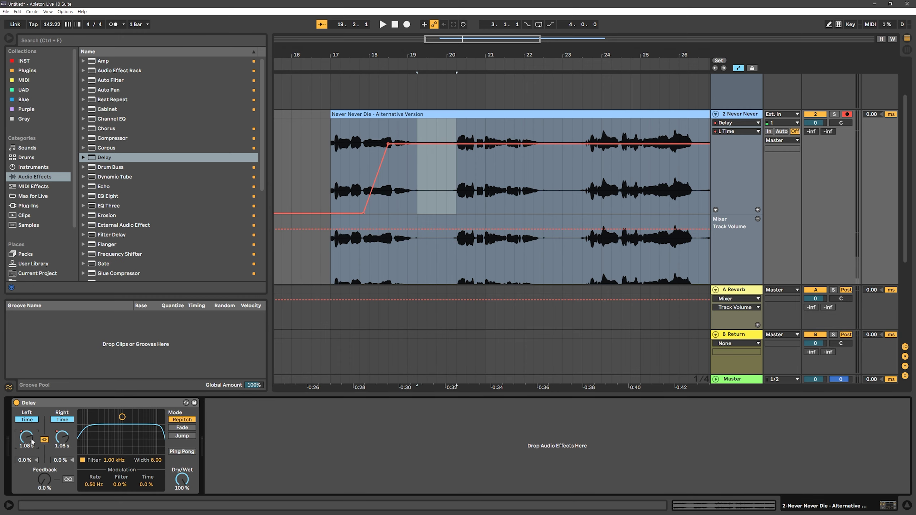
{"action": "left_click", "coordinate": [757, 209]}
{"action": "scroll", "coordinate": [405, 205], "scroll_direction": "down", "scroll_amount": 3}
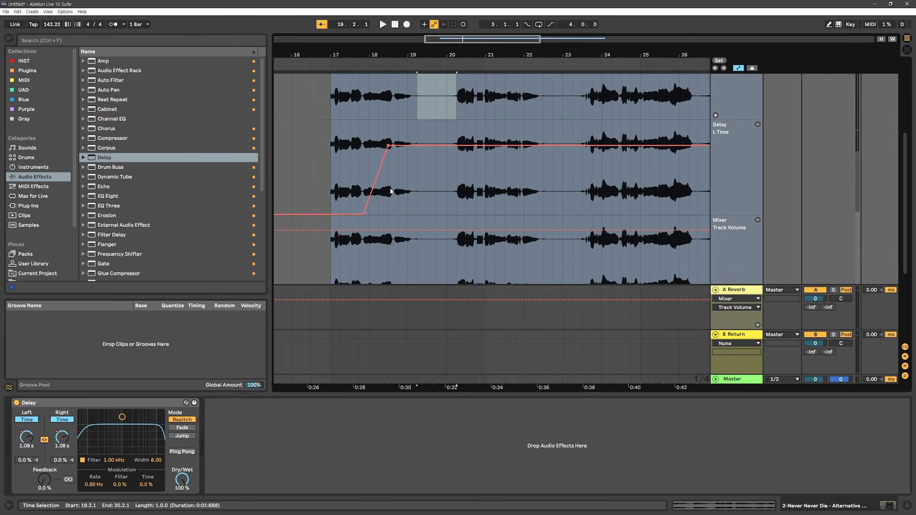
- Automate the track volume to fall steeply from 0 dB to -inf dB by 18.3, where the delay ramp peaks
{"action": "left_click", "coordinate": [389, 191]}
{"action": "scroll", "coordinate": [383, 176], "scroll_direction": "down", "scroll_amount": 4}
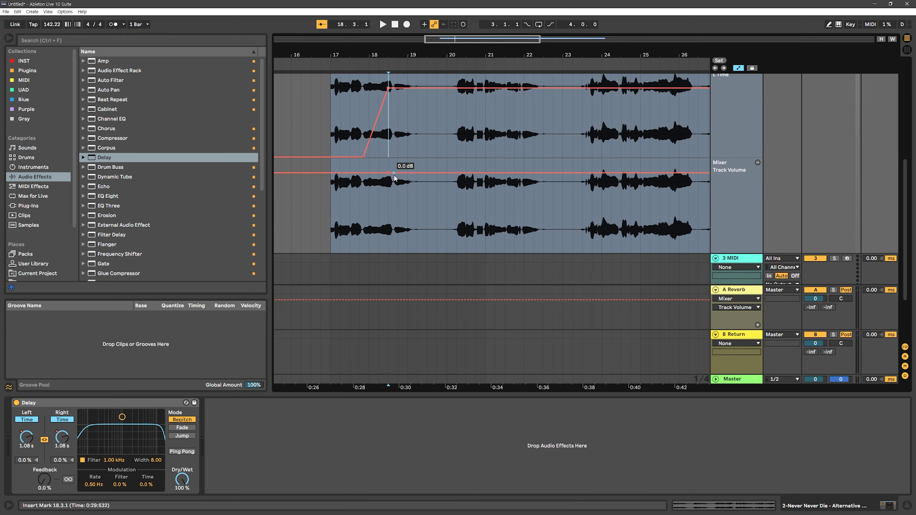
{"action": "left_click_drag", "start_coordinate": [393, 174], "coordinate": [393, 250]}
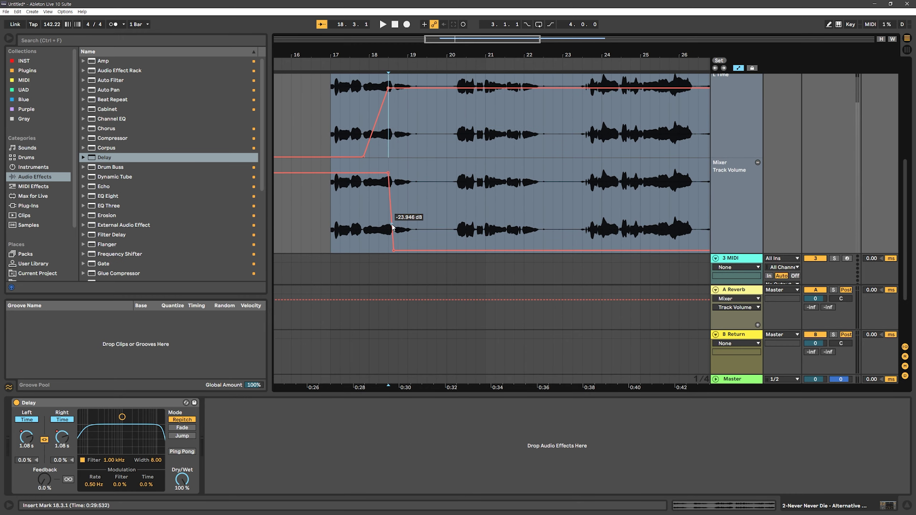
{"action": "scroll", "coordinate": [376, 218], "scroll_direction": "up", "scroll_amount": 5}
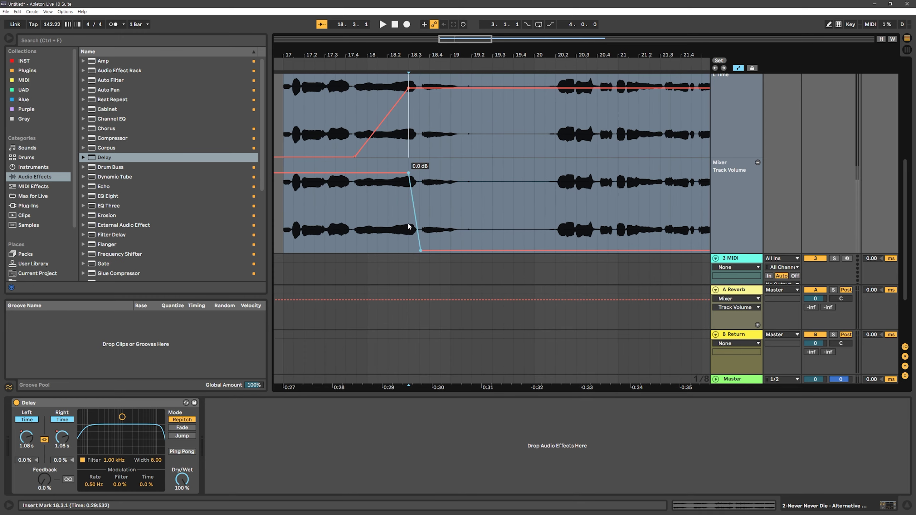
{"action": "left_click_drag", "start_coordinate": [411, 224], "coordinate": [410, 252]}
- Shift the track-volume drop slightly earlier so it reaches -inf dB at 18.3, and play the vocal from 17.1.1
{"action": "left_click", "coordinate": [346, 223]}
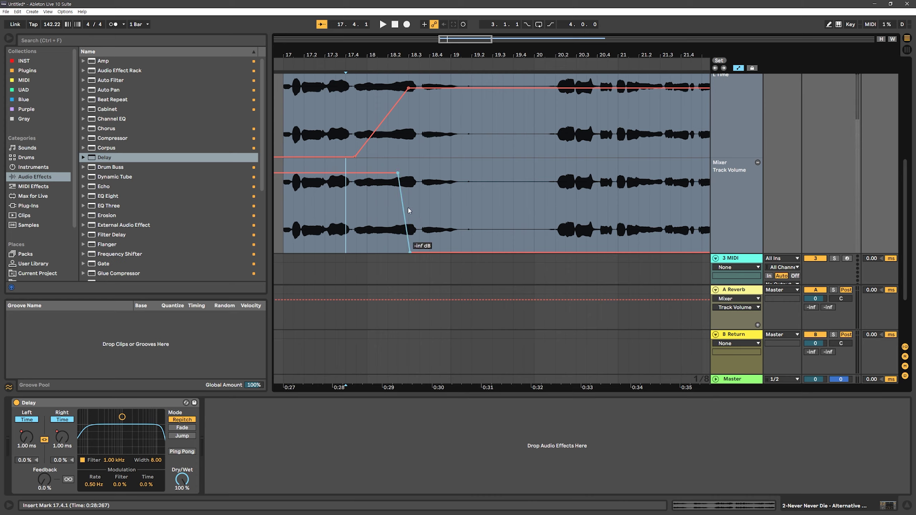
{"action": "left_click", "coordinate": [414, 130]}
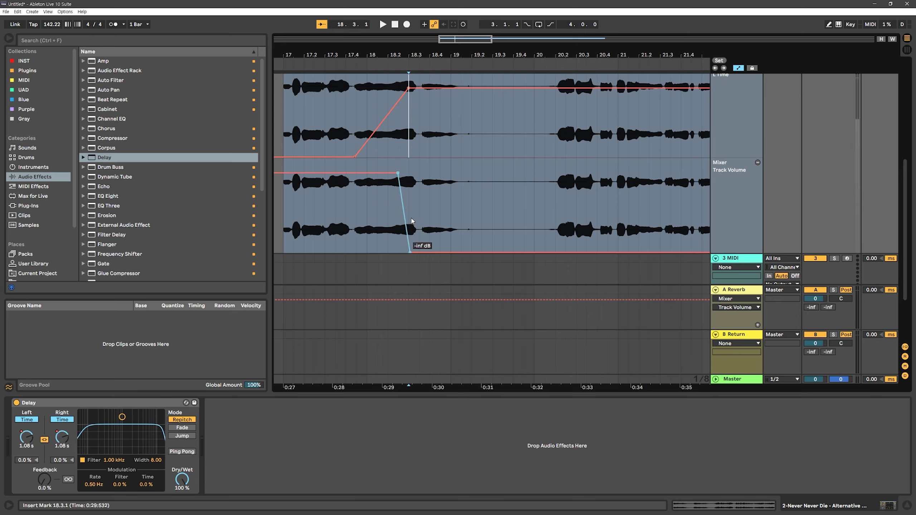
{"action": "left_click", "coordinate": [428, 208]}
{"action": "left_click", "coordinate": [287, 215]}
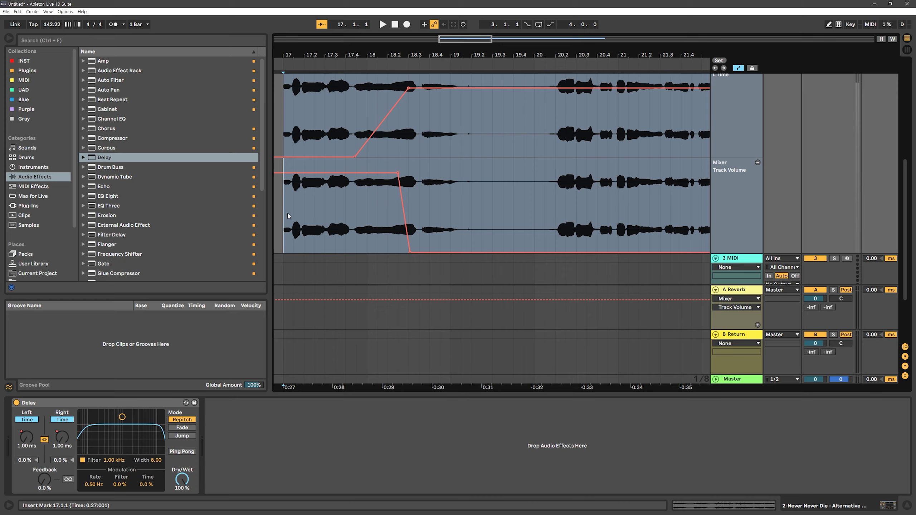
{"action": "key", "text": "space"}
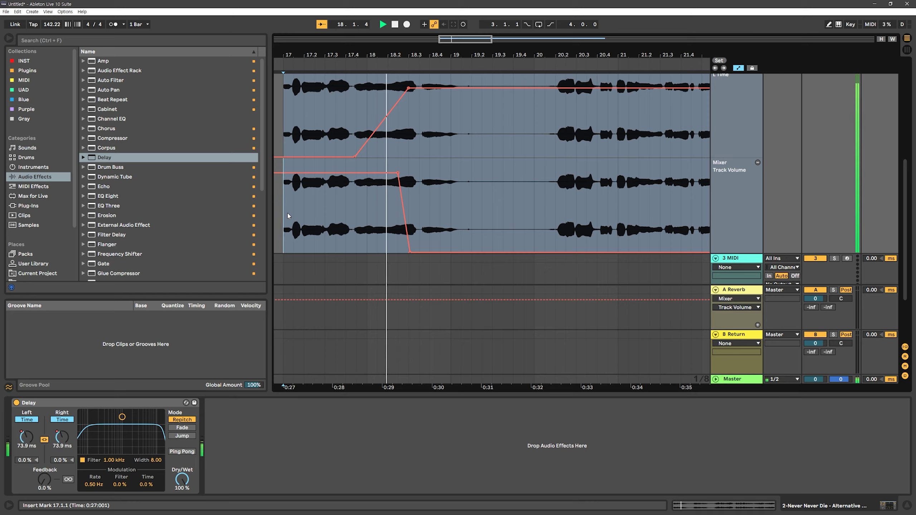
- Start the volume drop slightly earlier and bend it into a rounded, accelerating curve, listening to it from 17.1.1
{"action": "mouse_move", "coordinate": [398, 175]}
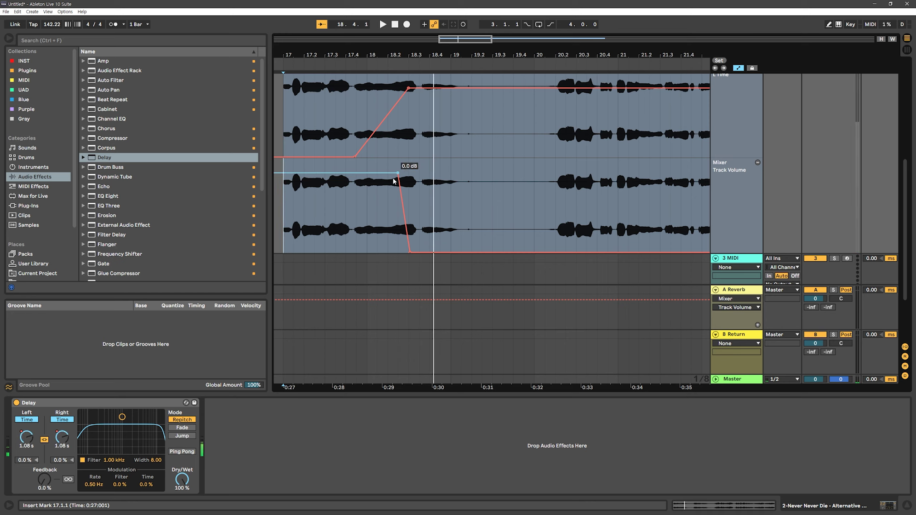
{"action": "left_click_drag", "start_coordinate": [397, 175], "coordinate": [398, 201]}
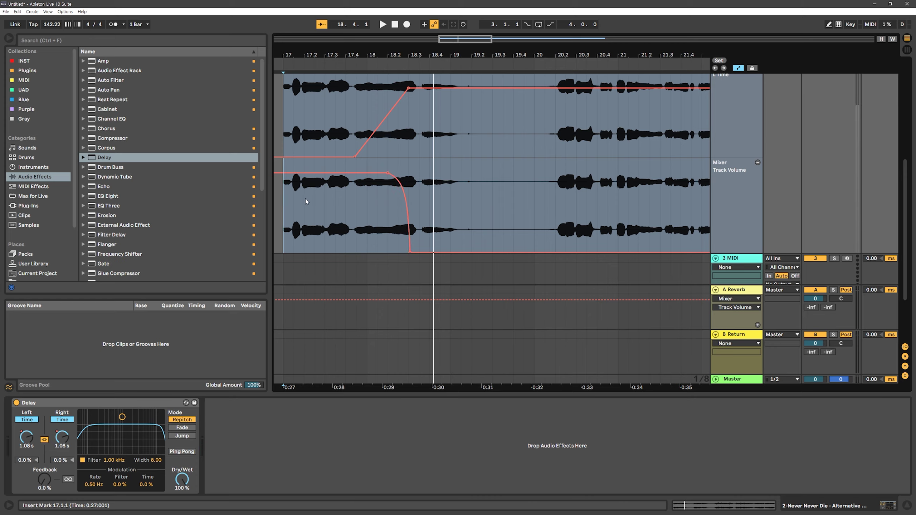
{"action": "key", "text": "space"}
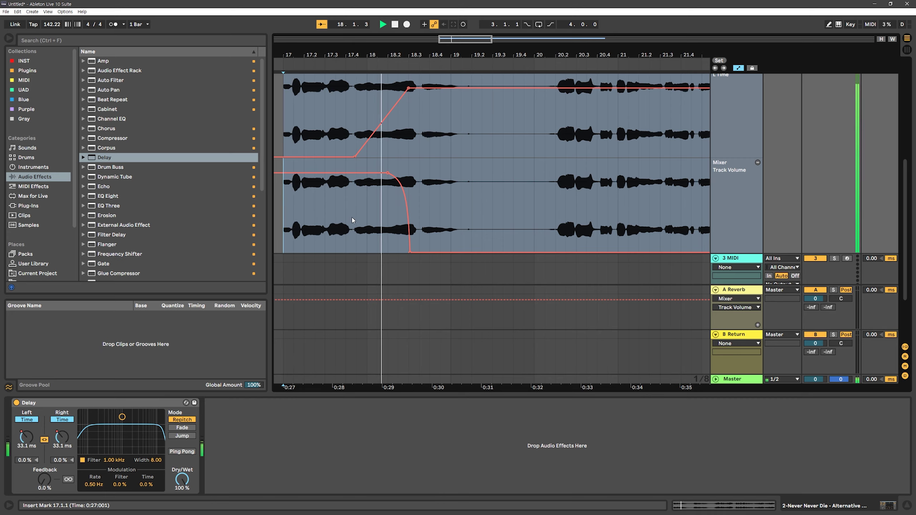
{"action": "scroll", "coordinate": [385, 231], "scroll_direction": "up", "scroll_amount": 3}
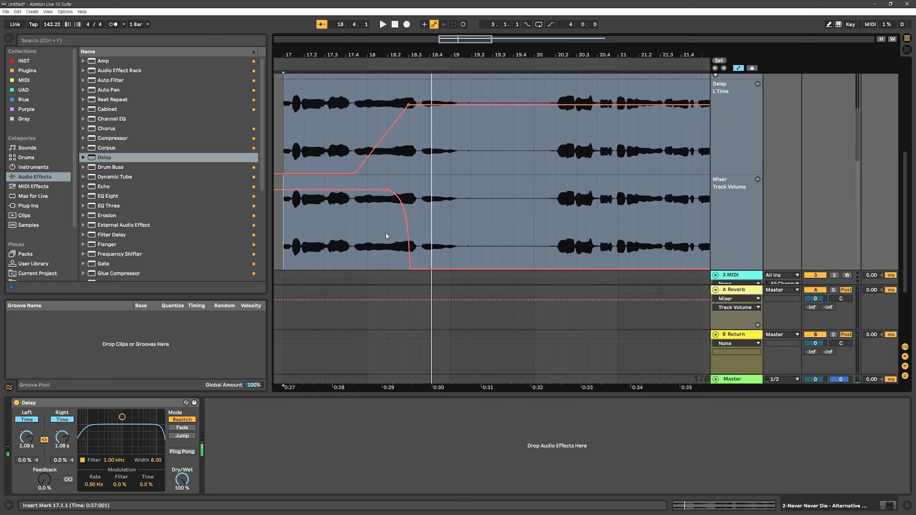
- Examine the vocal phrases that follow the volume drop, marking the stretch from about bar 20 to bar 22
{"action": "scroll", "coordinate": [474, 212], "scroll_direction": "down", "scroll_amount": 3}
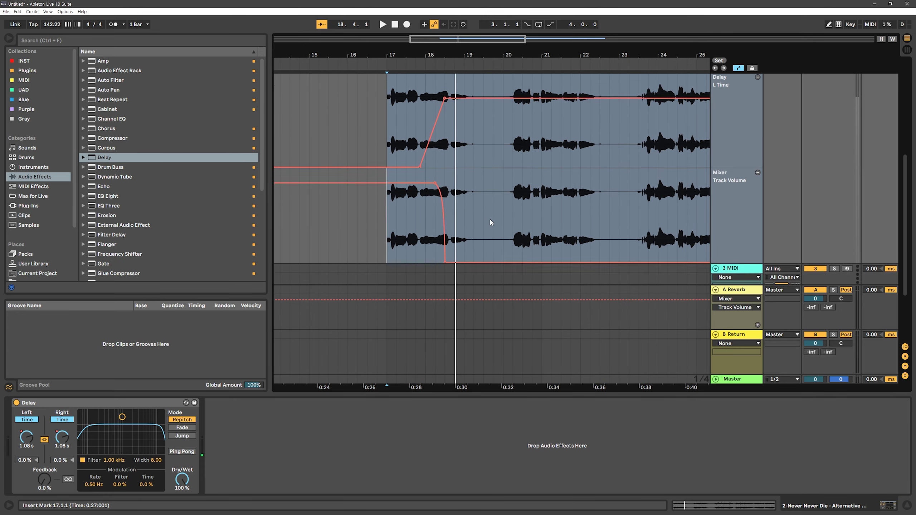
{"action": "scroll", "coordinate": [489, 219], "scroll_direction": "down", "scroll_amount": 5}
{"action": "scroll", "coordinate": [491, 219], "scroll_direction": "up", "scroll_amount": 2}
{"action": "scroll", "coordinate": [494, 219], "scroll_direction": "right", "scroll_amount": 3}
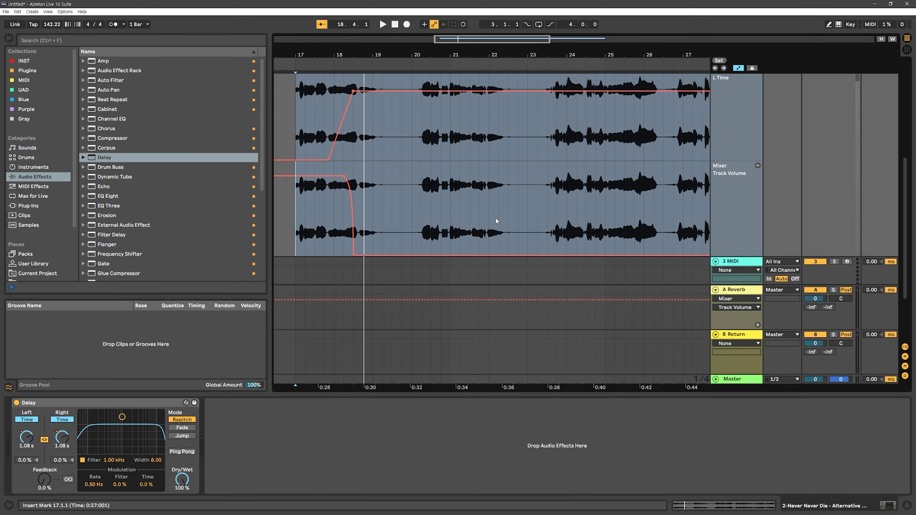
{"action": "scroll", "coordinate": [478, 220], "scroll_direction": "left", "scroll_amount": 1}
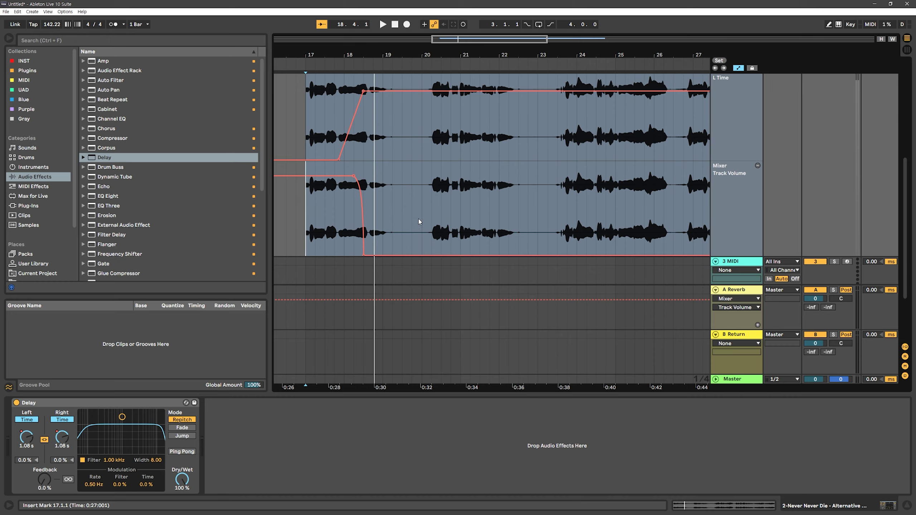
{"action": "left_click_drag", "start_coordinate": [418, 219], "coordinate": [527, 212]}
{"action": "left_click", "coordinate": [528, 214]}
{"action": "scroll", "coordinate": [425, 218], "scroll_direction": "down", "scroll_amount": 3}
{"action": "mouse_move", "coordinate": [462, 208]}
{"action": "left_mouse_down"}
{"action": "mouse_move", "coordinate": [308, 205]}
{"action": "mouse_move", "coordinate": [465, 203]}
{"action": "left_mouse_up"}
{"action": "left_click", "coordinate": [305, 204]}
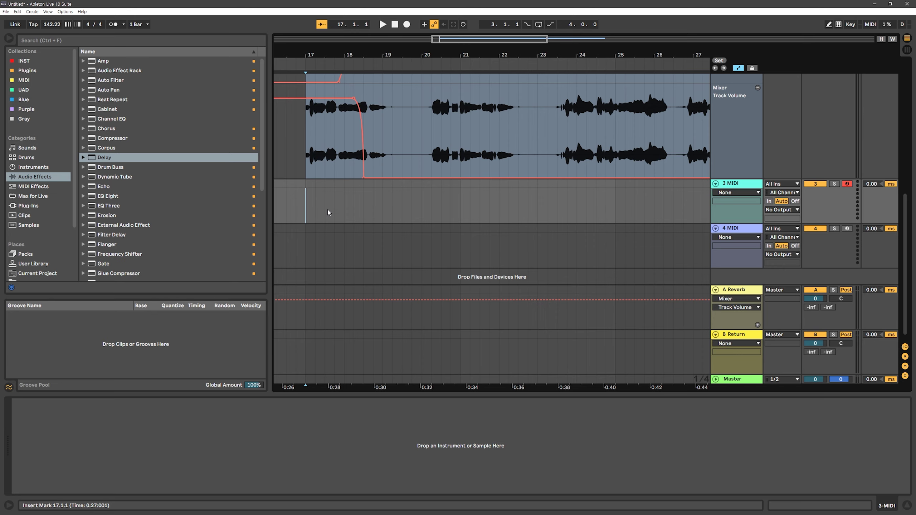
- Strip the Delay and the volume and delay-time automation from the vocal track, and hide the automation lanes
{"action": "scroll", "coordinate": [327, 208], "scroll_direction": "up", "scroll_amount": 2}
{"action": "left_click", "coordinate": [306, 156]}
{"action": "scroll", "coordinate": [328, 181], "scroll_direction": "up", "scroll_amount": 1}
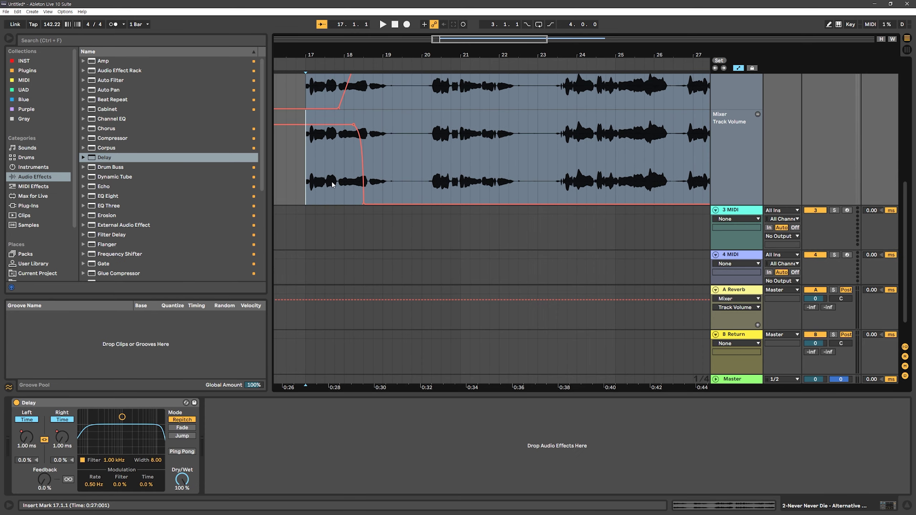
{"action": "scroll", "coordinate": [335, 192], "scroll_direction": "up", "scroll_amount": 2}
{"action": "left_click", "coordinate": [308, 143]}
{"action": "scroll", "coordinate": [321, 191], "scroll_direction": "down", "scroll_amount": 3}
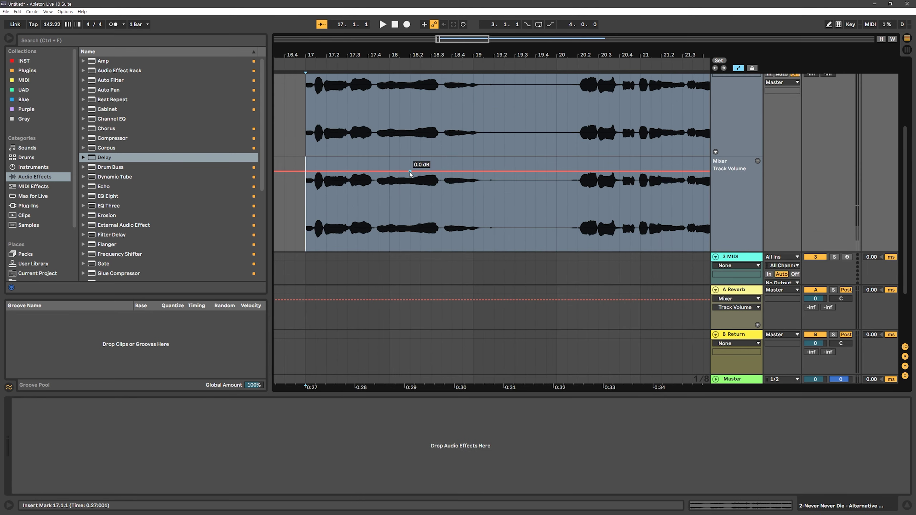
{"action": "scroll", "coordinate": [627, 104], "scroll_direction": "up", "scroll_amount": 2}
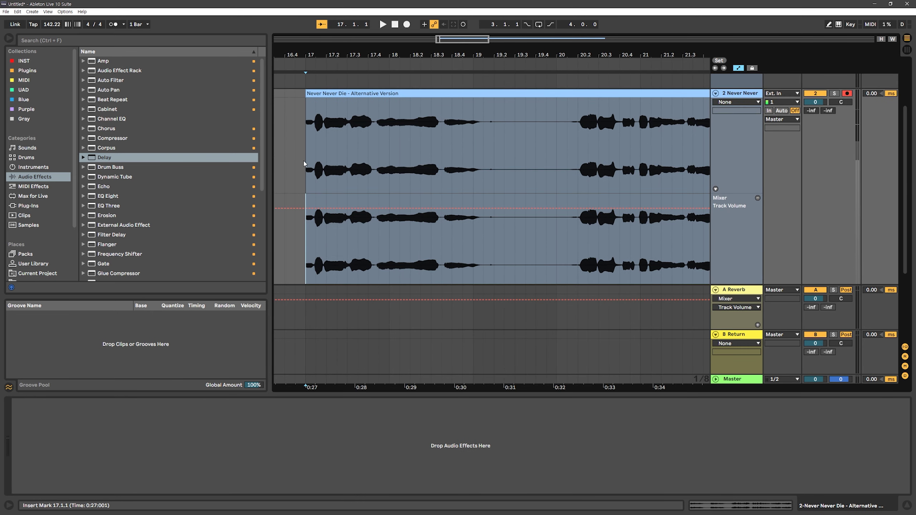
{"action": "key", "text": "a"}
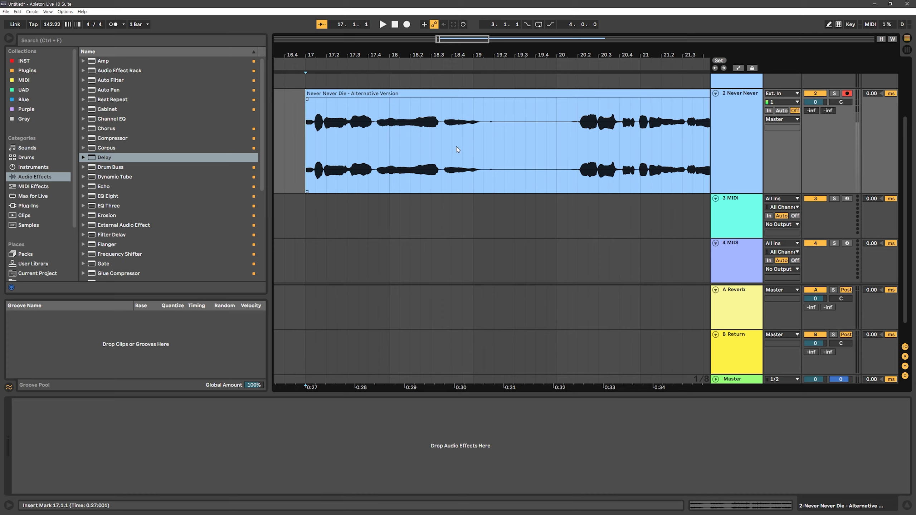
- Mark the vocal tail from 18.3.3 to 19.3.3, and the span from 17.1.1 to 20.1.1 on the MIDI track below
{"action": "left_click_drag", "start_coordinate": [442, 134], "coordinate": [524, 142]}
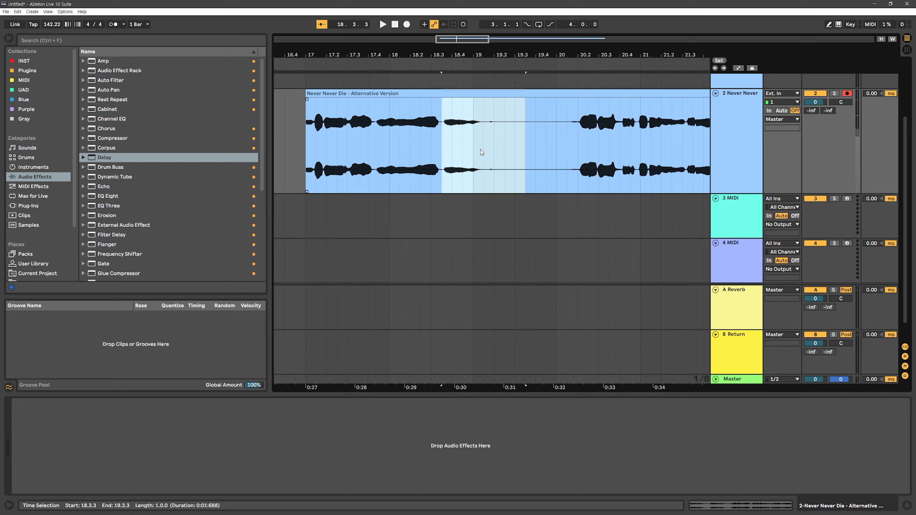
{"action": "left_click_drag", "start_coordinate": [317, 229], "coordinate": [557, 222]}
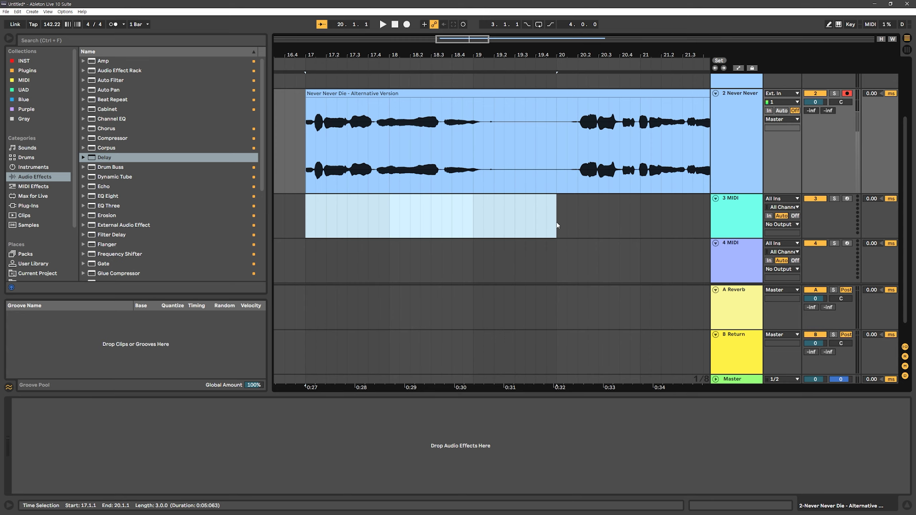
{"action": "scroll", "coordinate": [556, 224], "scroll_direction": "down", "scroll_amount": 1}
{"action": "scroll", "coordinate": [548, 219], "scroll_direction": "up", "scroll_amount": 1}
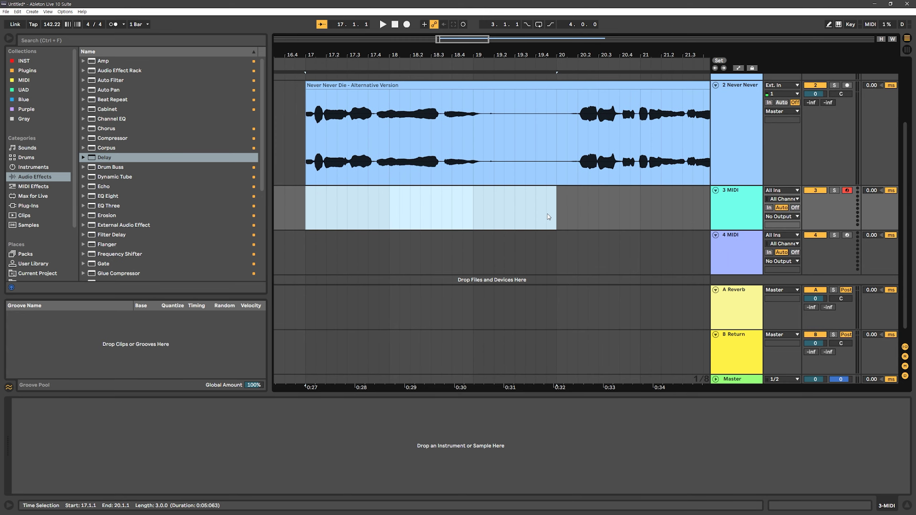
- Mark the stretch under the opening vocal phrase on the MIDI track, and return the insert marker to 17.1.1 on the vocal
{"action": "left_click", "coordinate": [303, 135]}
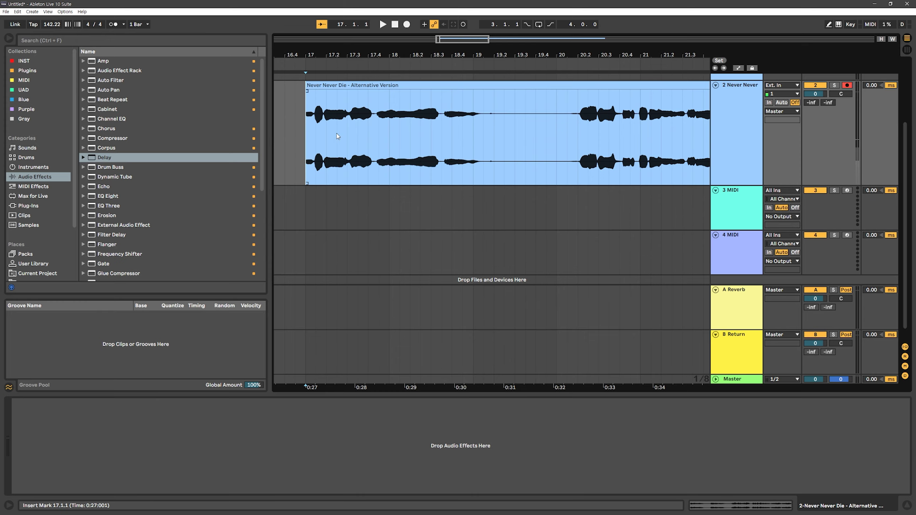
{"action": "left_click", "coordinate": [388, 86]}
{"action": "left_click_drag", "start_coordinate": [305, 210], "coordinate": [430, 211]}
{"action": "left_click", "coordinate": [513, 211]}
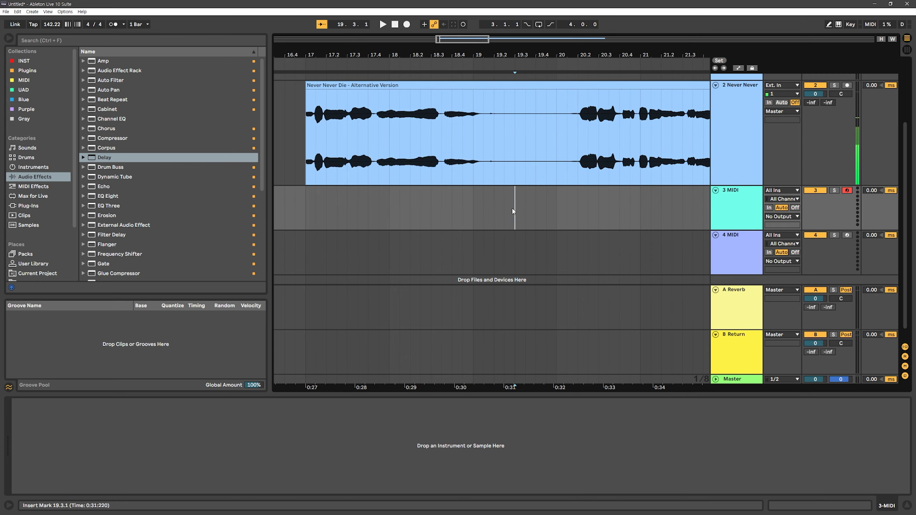
{"action": "left_click", "coordinate": [378, 139]}
{"action": "left_click", "coordinate": [305, 133]}
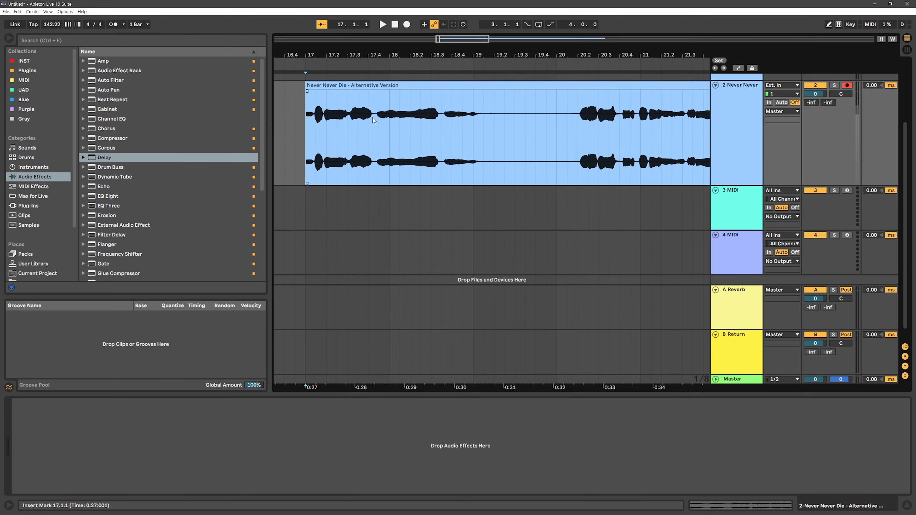
- Open the vocal clip's sample settings and set its warp mode to Complex
{"action": "double_click", "coordinate": [391, 120]}
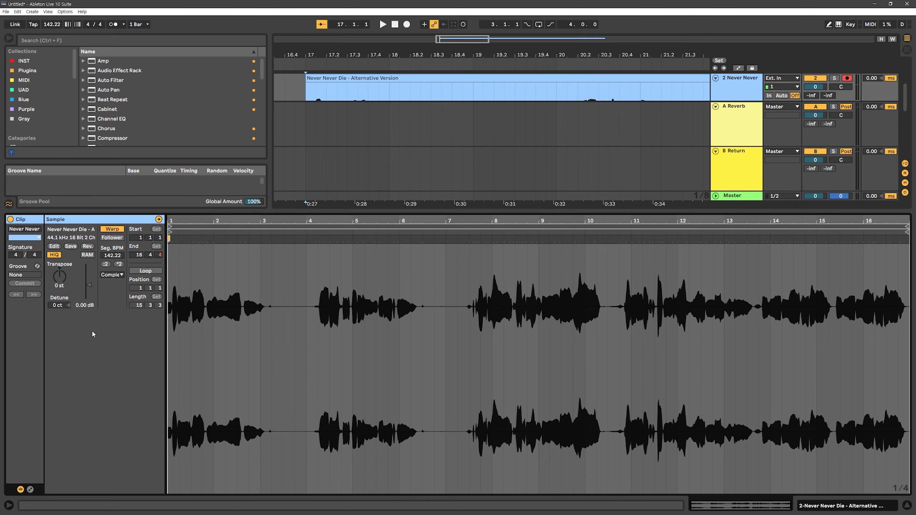
{"action": "left_click", "coordinate": [112, 275]}
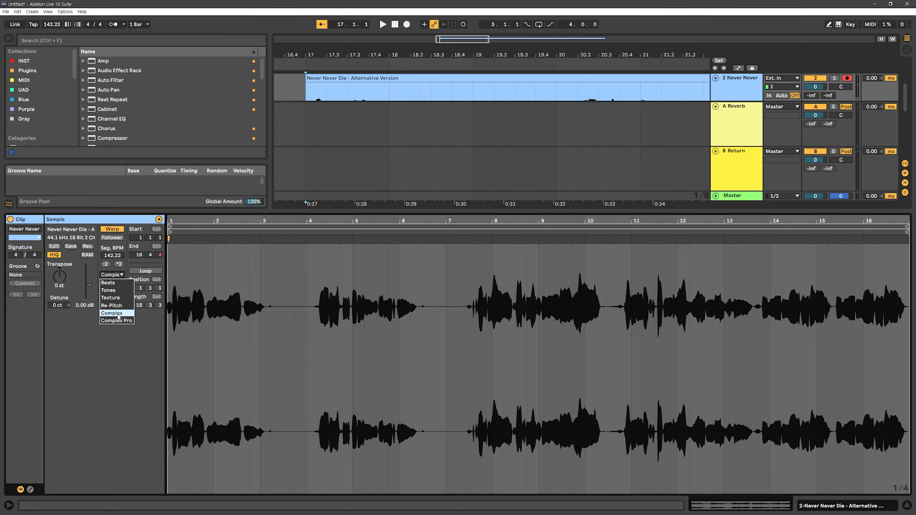
{"action": "left_click", "coordinate": [116, 313]}
- Show the vocal clip's Transposition envelope
{"action": "left_click", "coordinate": [30, 489]}
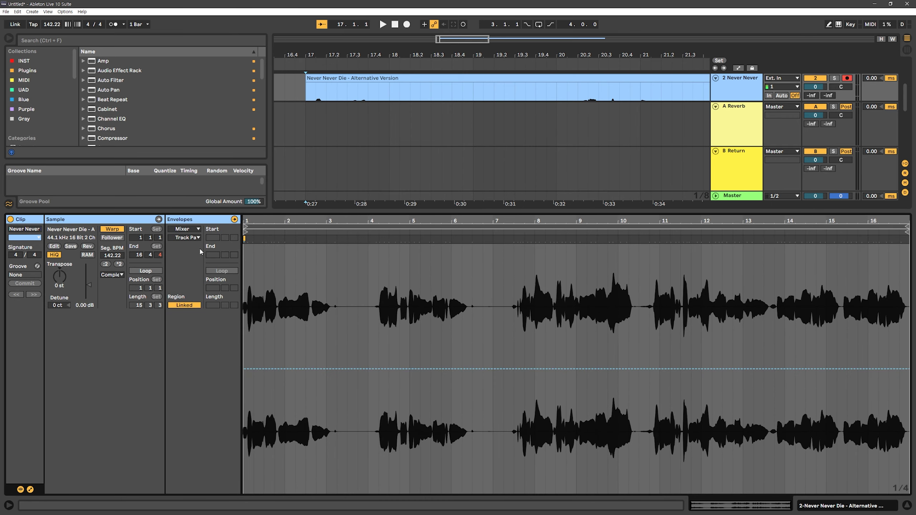
{"action": "left_click", "coordinate": [185, 228]}
{"action": "left_click", "coordinate": [182, 235]}
{"action": "left_click", "coordinate": [187, 238]}
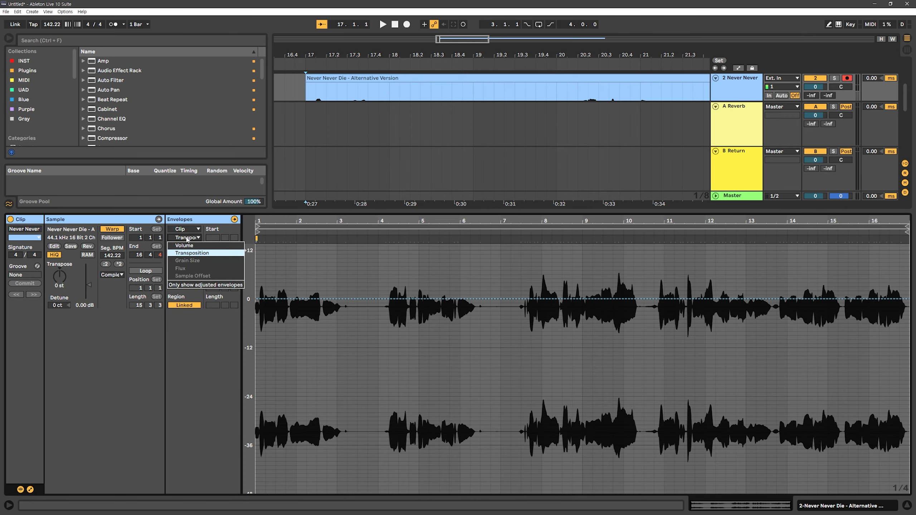
{"action": "left_click", "coordinate": [190, 253]}
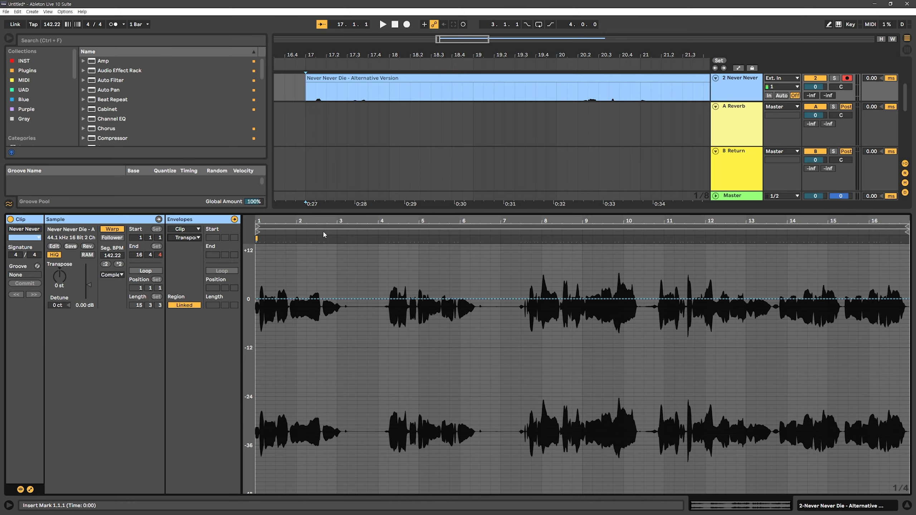
- Draw a transposition dip from 0 st before bar 2 down to -48 st mid-bar, returning to 0 st just before bar 3
{"action": "left_click", "coordinate": [289, 299]}
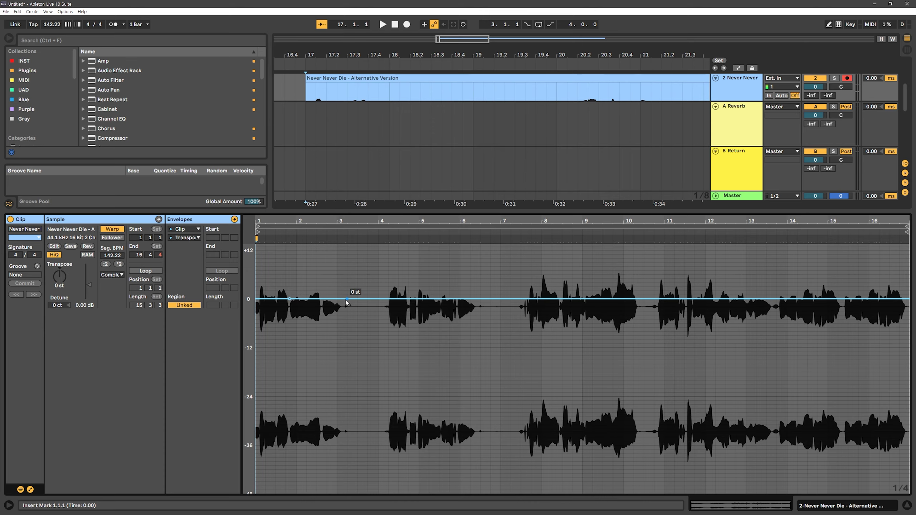
{"action": "left_click", "coordinate": [353, 299]}
{"action": "left_click", "coordinate": [336, 299]}
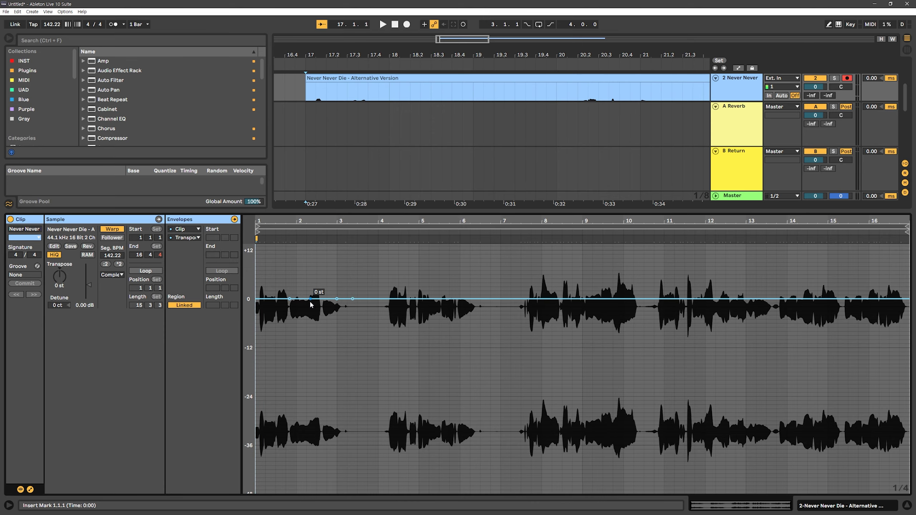
{"action": "mouse_move", "coordinate": [311, 303]}
{"action": "left_mouse_down"}
{"action": "mouse_move", "coordinate": [306, 492]}
{"action": "mouse_move", "coordinate": [316, 492]}
{"action": "left_mouse_up"}
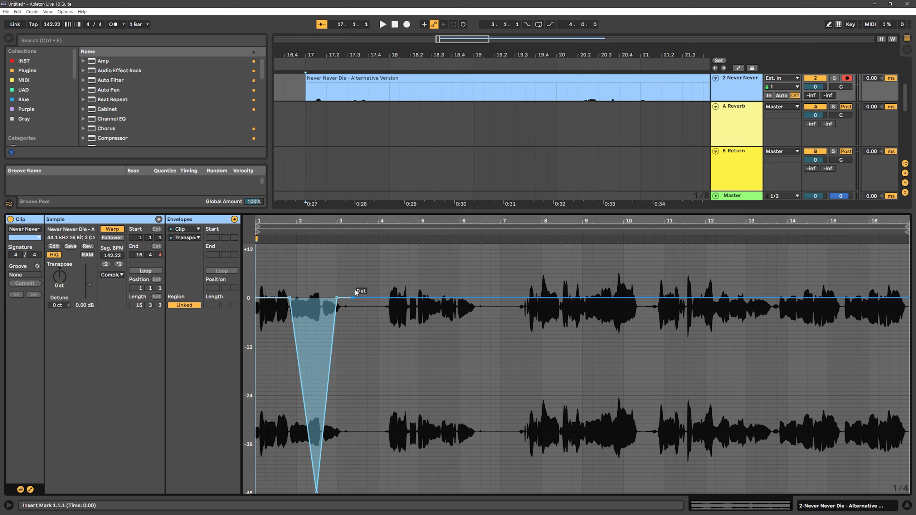
- Play the transposition dip from near the clip's start, and bend its falling segment into a curve
{"action": "left_click", "coordinate": [262, 348]}
{"action": "key", "text": "space"}
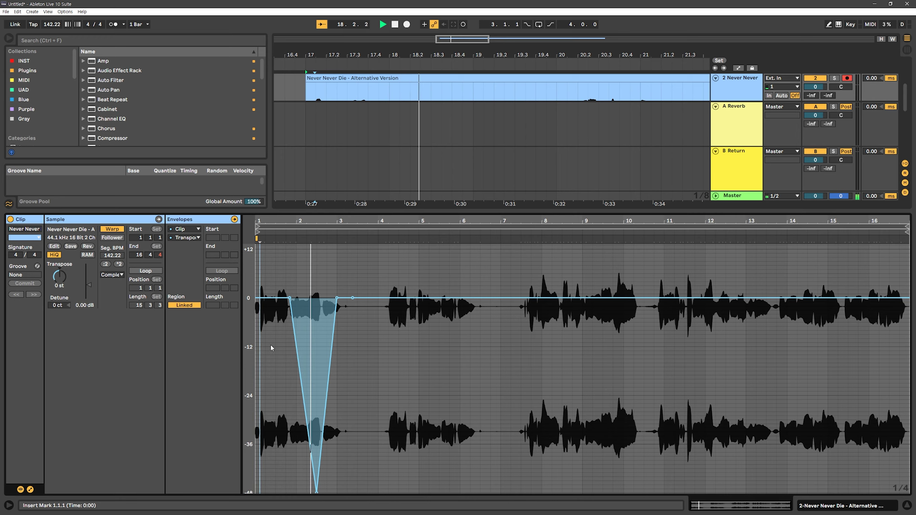
{"action": "left_click_drag", "start_coordinate": [292, 343], "coordinate": [298, 312]}
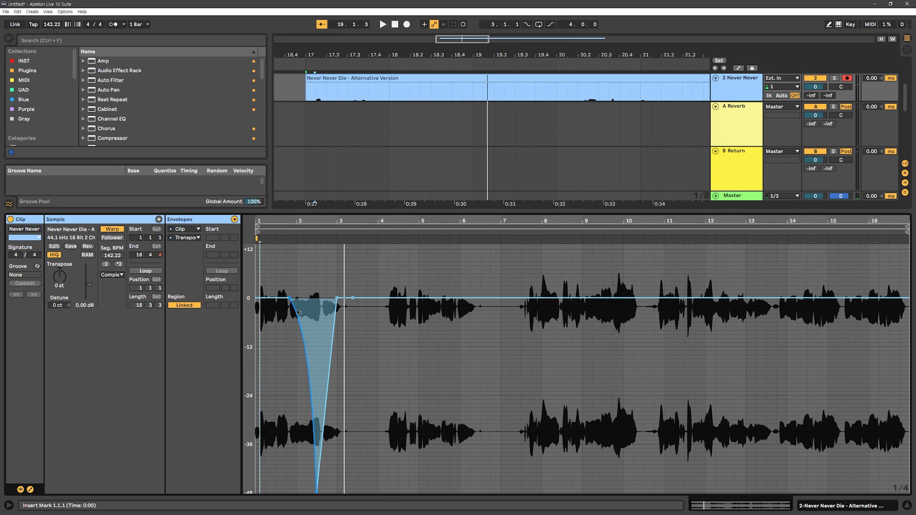
{"action": "left_click", "coordinate": [336, 298]}
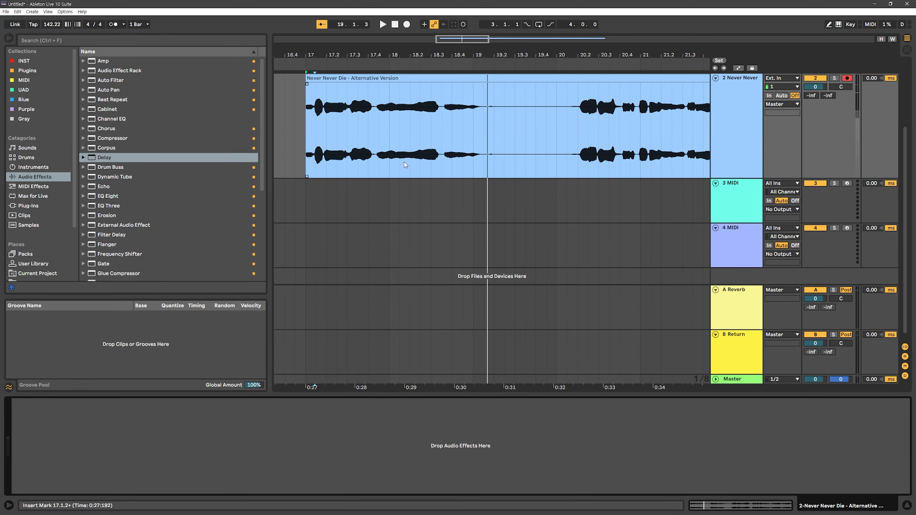
- Show the vocal track's automation lanes again and play the vocal from 17.3.3
{"action": "left_click", "coordinate": [310, 135]}
{"action": "key", "text": "a"}
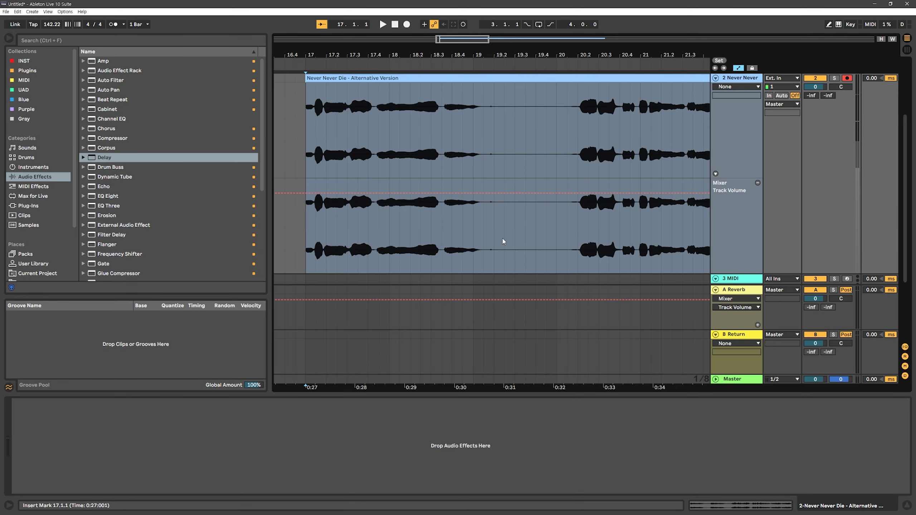
{"action": "left_click", "coordinate": [358, 229]}
{"action": "key", "text": "space"}
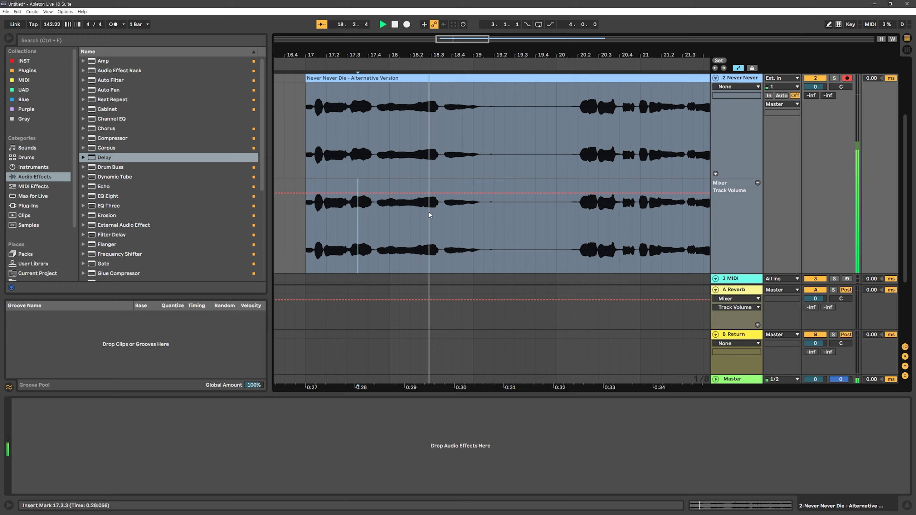
- Draw a Track Volume cut from 0 dB just before 18.2 to silence before 18.3, and play the vocal from 16.4.3
{"action": "left_click", "coordinate": [419, 195]}
{"action": "mouse_move", "coordinate": [424, 195]}
{"action": "left_mouse_down"}
{"action": "mouse_move", "coordinate": [424, 273]}
{"action": "mouse_move", "coordinate": [417, 195]}
{"action": "mouse_move", "coordinate": [409, 194]}
{"action": "left_mouse_up"}
{"action": "left_click", "coordinate": [294, 231]}
{"action": "key", "text": "space"}
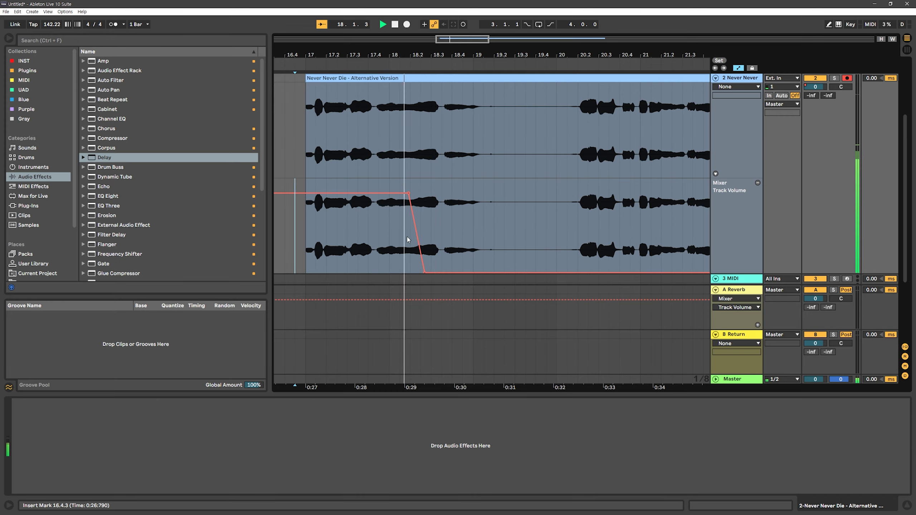
- Bend the falling segment of the Track Volume cut into a curve and play the vocal from 17.4.1
{"action": "key", "text": "space"}
{"action": "left_click_drag", "start_coordinate": [415, 239], "coordinate": [410, 215]}
{"action": "left_click", "coordinate": [369, 231]}
{"action": "key", "text": "space"}
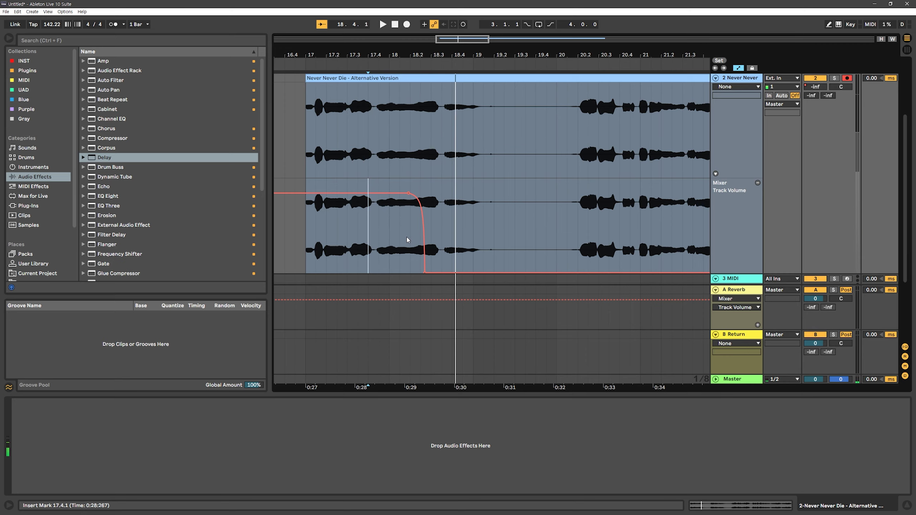
- Hide the automation lanes and show the vocal clip's Transposition envelope in the clip view
{"action": "left_click", "coordinate": [346, 133]}
{"action": "left_click", "coordinate": [299, 137]}
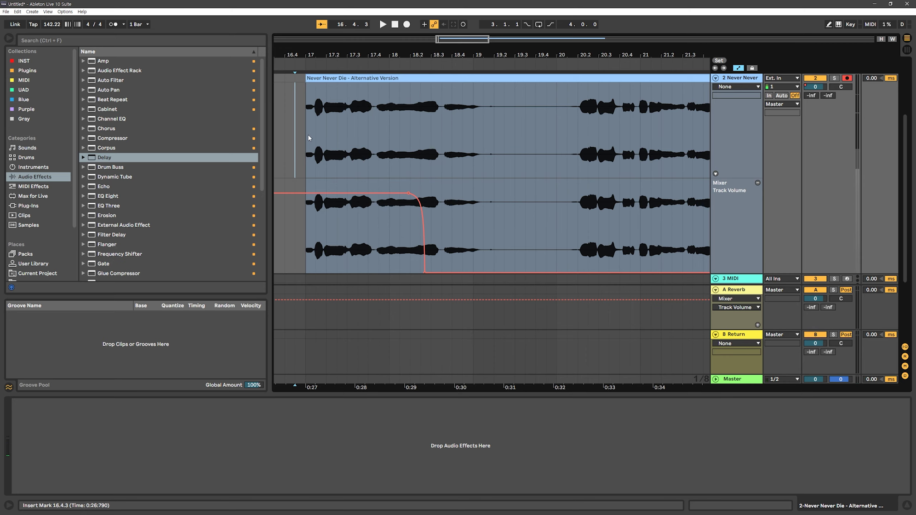
{"action": "left_click", "coordinate": [309, 136]}
{"action": "scroll", "coordinate": [401, 146], "scroll_direction": "up", "scroll_amount": 1}
{"action": "key", "text": "a"}
{"action": "key", "text": "shift+Tab"}
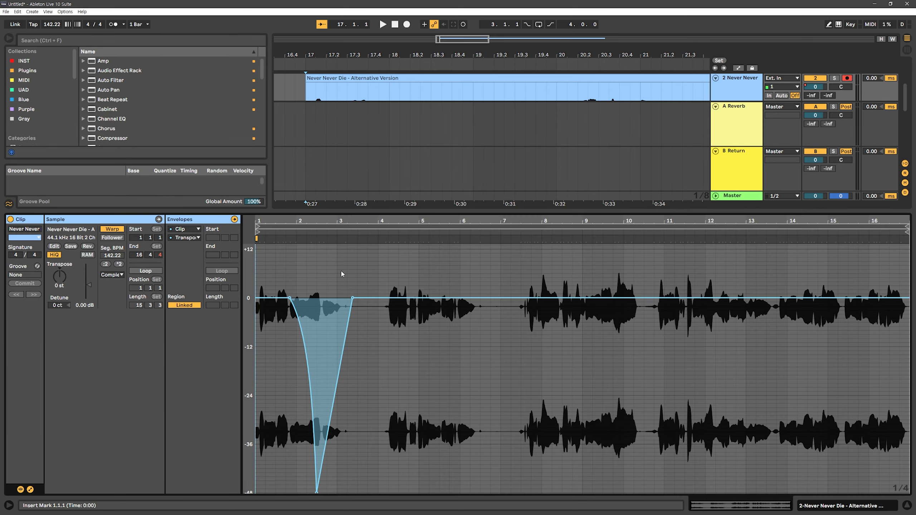
{"action": "scroll", "coordinate": [279, 387], "scroll_direction": "up", "scroll_amount": 2}
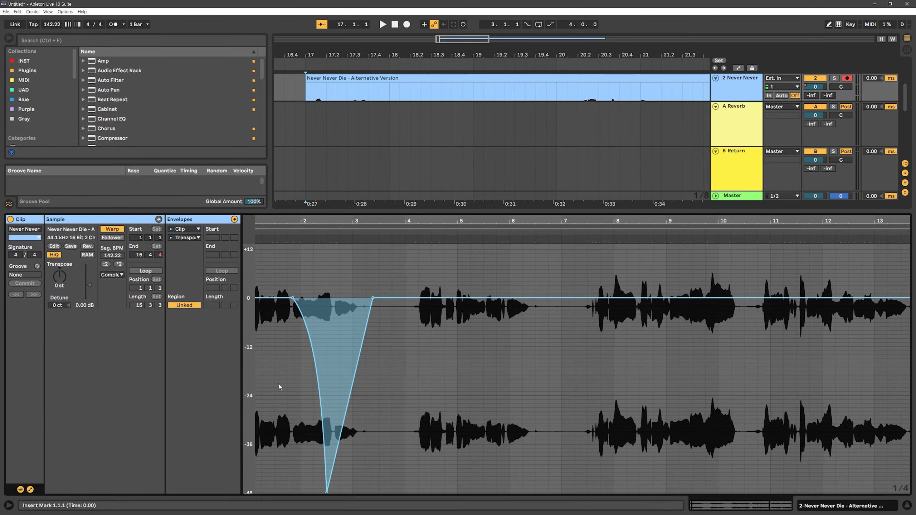
- Turn Warp off for the vocal clip, play it unwarped, and turn Warp back on
{"action": "left_click", "coordinate": [114, 231]}
{"action": "left_click", "coordinate": [115, 277]}
{"action": "left_click", "coordinate": [106, 377]}
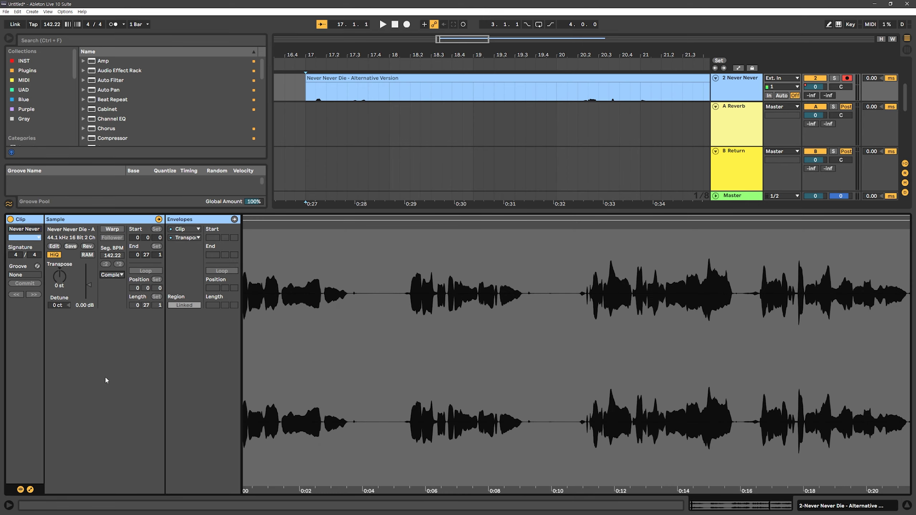
{"action": "key", "text": "space"}
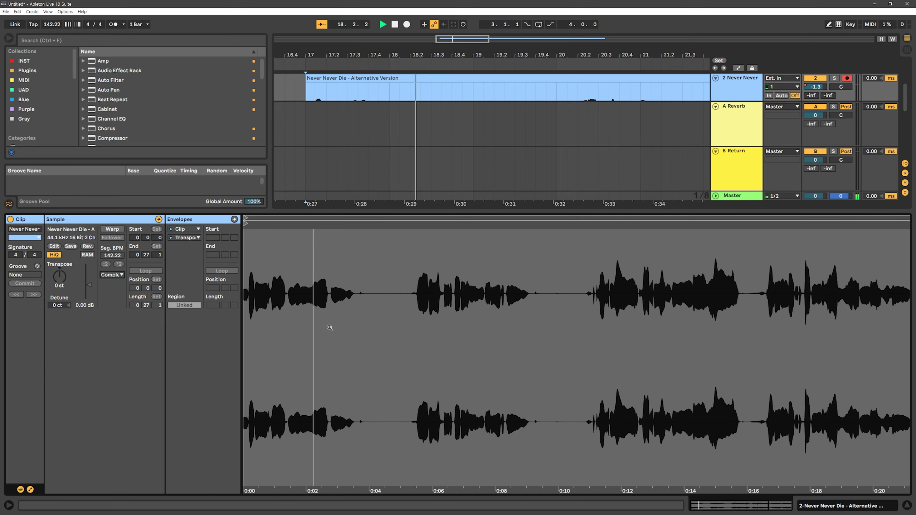
{"action": "key", "text": "space"}
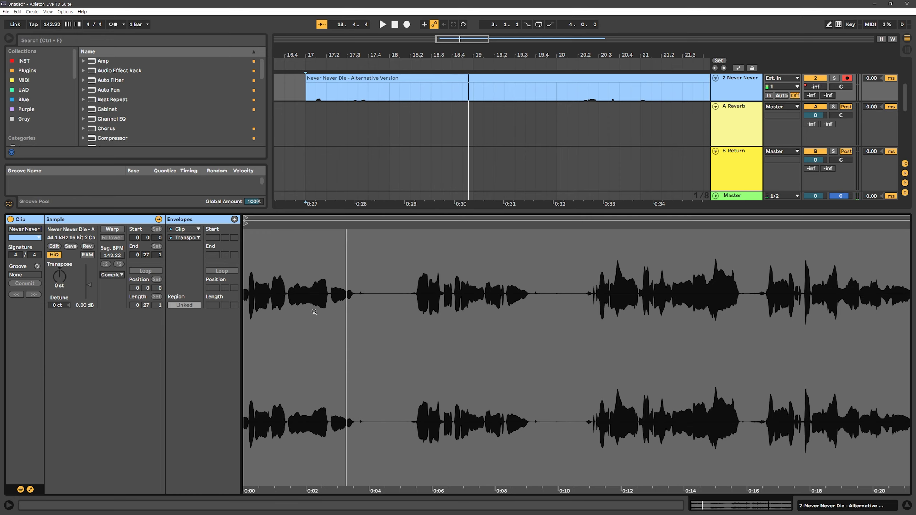
{"action": "left_click", "coordinate": [109, 230]}
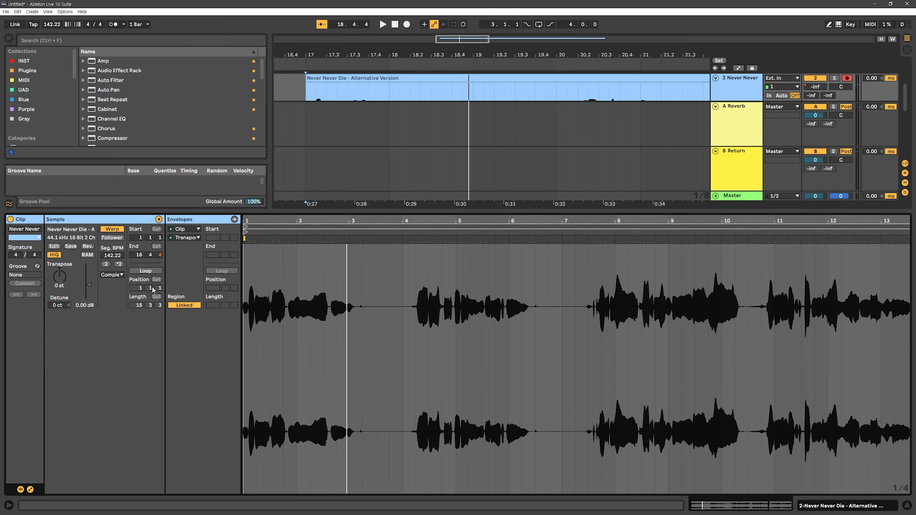
- Set the clip's warp mode to Complex Pro with Formants at 21.88 and play it
{"action": "left_click", "coordinate": [111, 275]}
{"action": "left_click", "coordinate": [117, 320]}
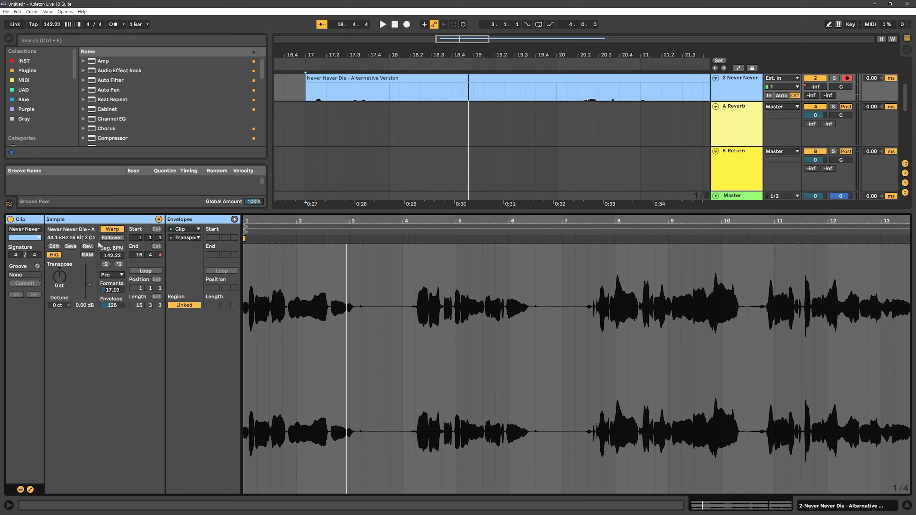
{"action": "left_click_drag", "start_coordinate": [112, 290], "coordinate": [112, 303]}
{"action": "key", "text": "space"}
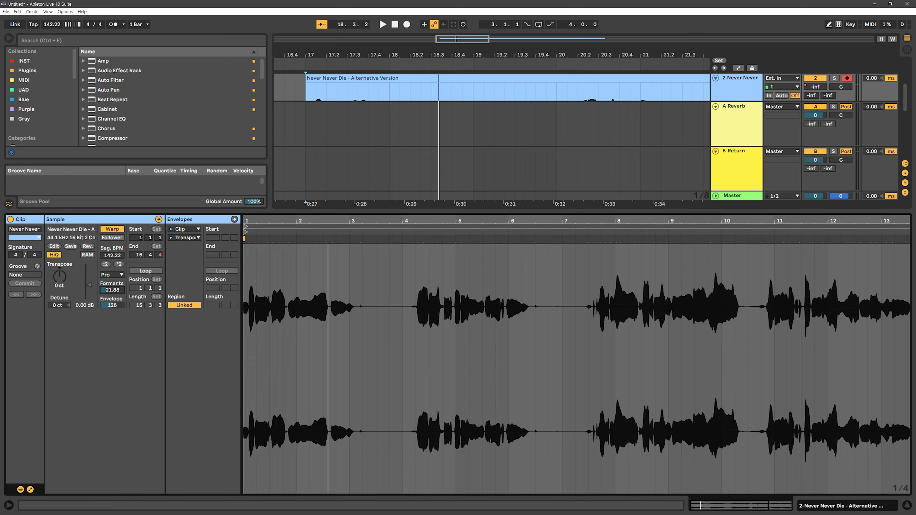
- Set the clip's Formants to 100.00 and play it from its start
{"action": "left_click_drag", "start_coordinate": [112, 290], "coordinate": [112, 262]}
{"action": "key", "text": "space"}
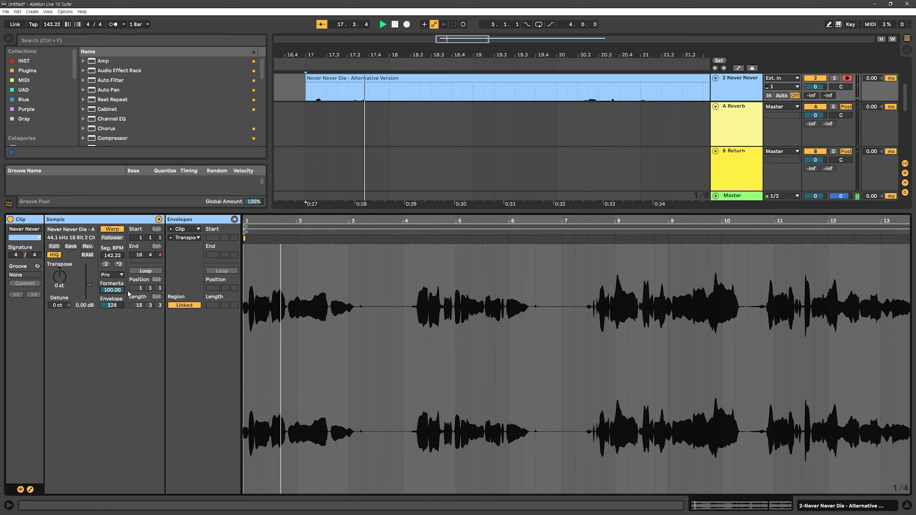
{"action": "key", "text": "space"}
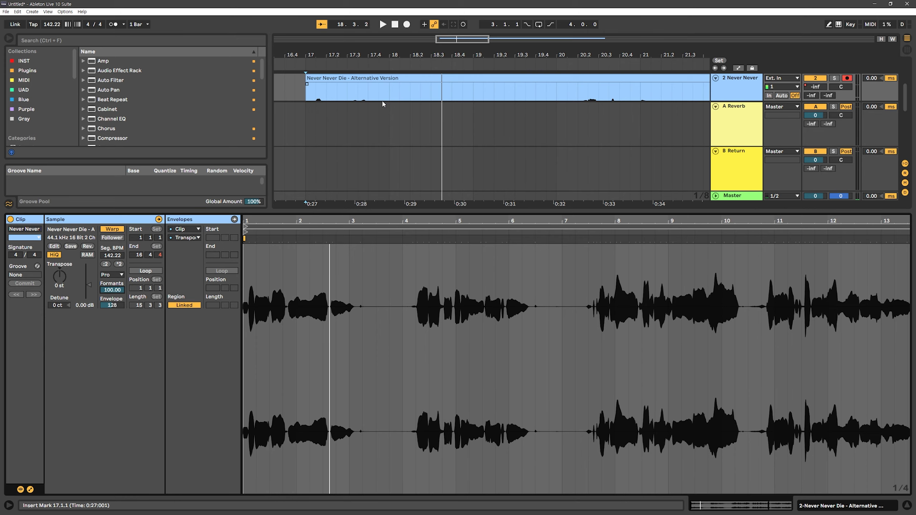
- Show the automation lanes, delete the silent end breakpoint of the Track Volume cut, and play the vocal from 17.4.1
{"action": "left_click", "coordinate": [337, 98]}
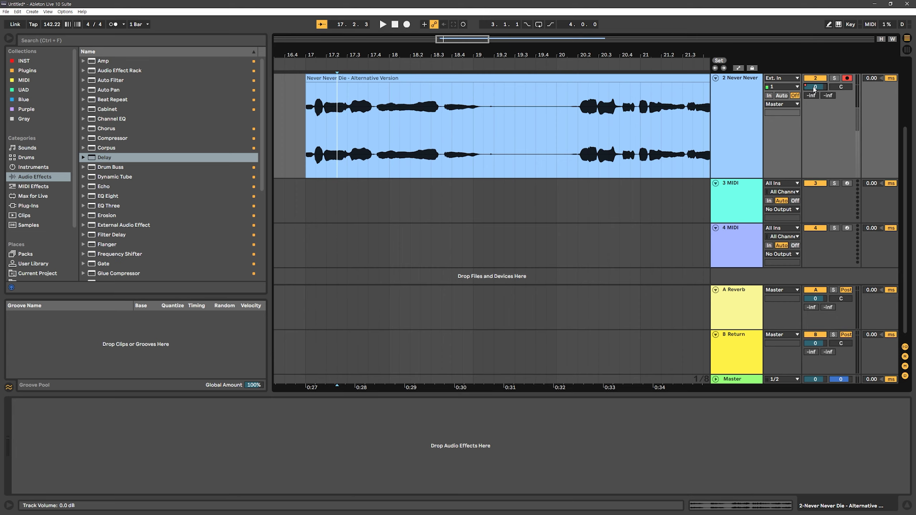
{"action": "key", "text": "a"}
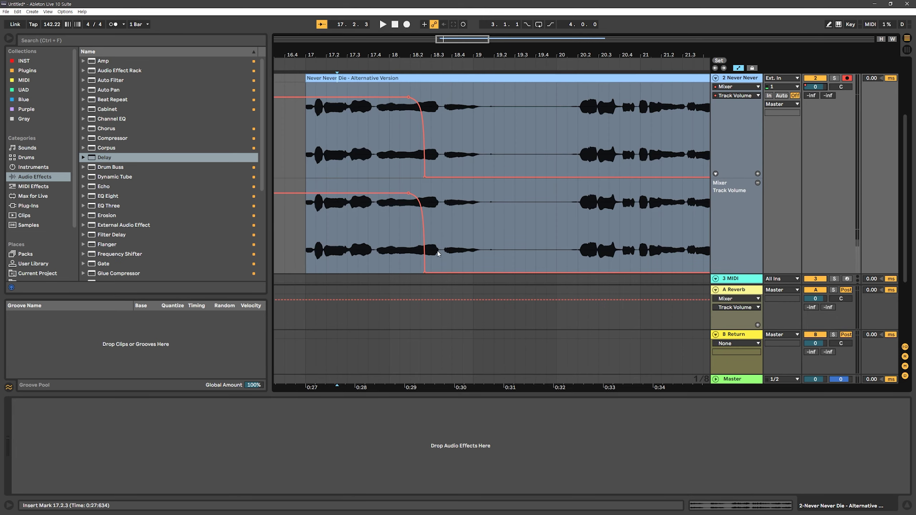
{"action": "left_click", "coordinate": [425, 272]}
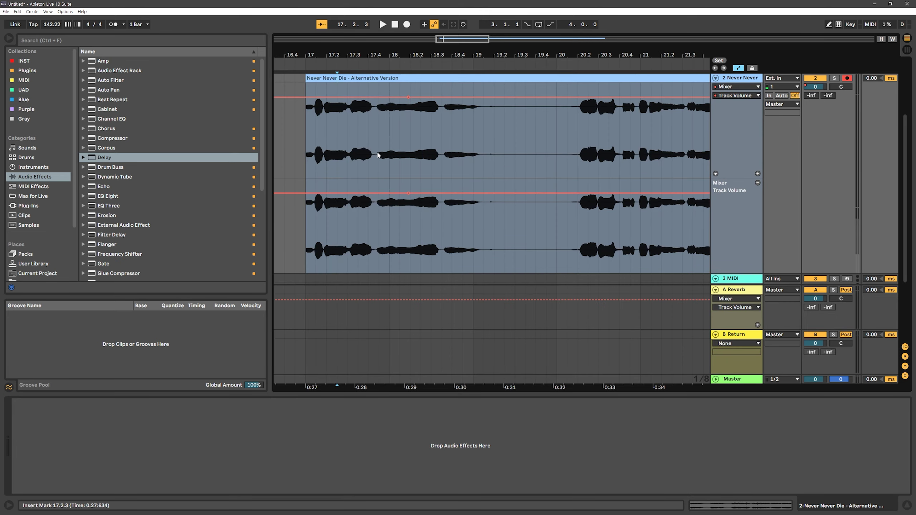
{"action": "left_click", "coordinate": [378, 155]}
{"action": "key", "text": "space"}
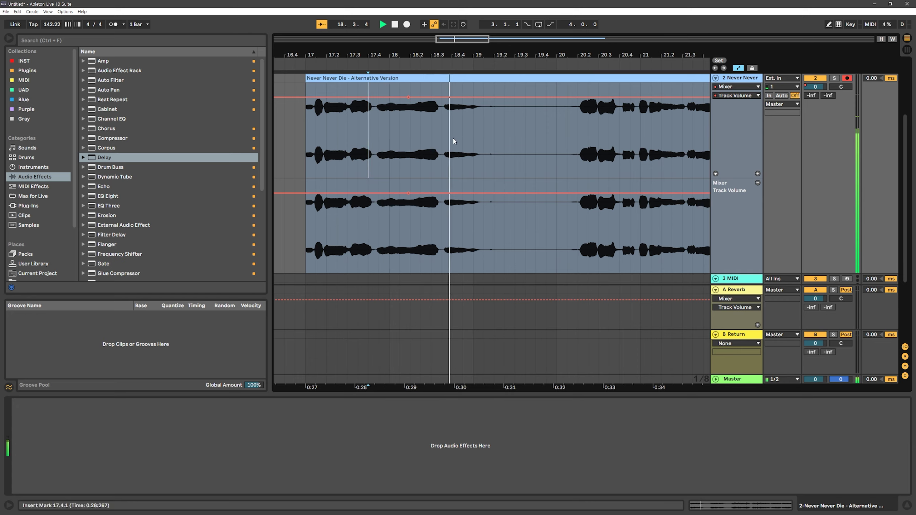
{"action": "key", "text": "space"}
- Undo the deletion of the Track Volume breakpoint and place the insert marker at 17.4.1
{"action": "left_click_drag", "start_coordinate": [408, 137], "coordinate": [504, 138]}
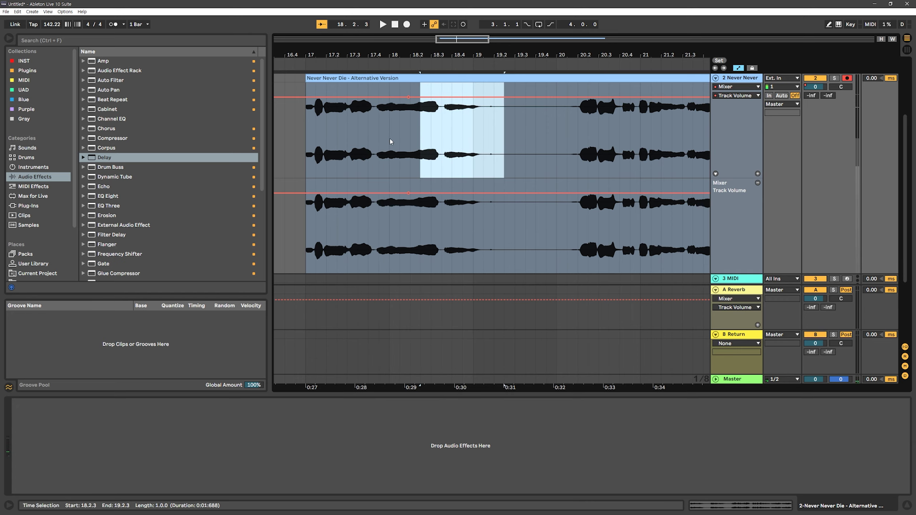
{"action": "left_click", "coordinate": [390, 140]}
{"action": "key", "text": "ctrl+z"}
{"action": "left_click", "coordinate": [372, 132]}
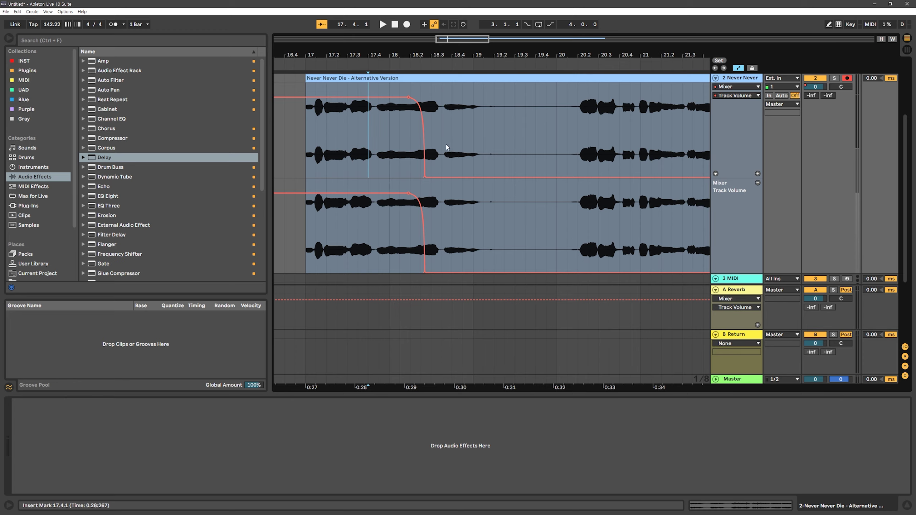
- Open the vocal clip's settings and set Formants to 16.41, keeping the Complex Pro warp mode
{"action": "double_click", "coordinate": [385, 79]}
{"action": "left_click", "coordinate": [385, 79]}
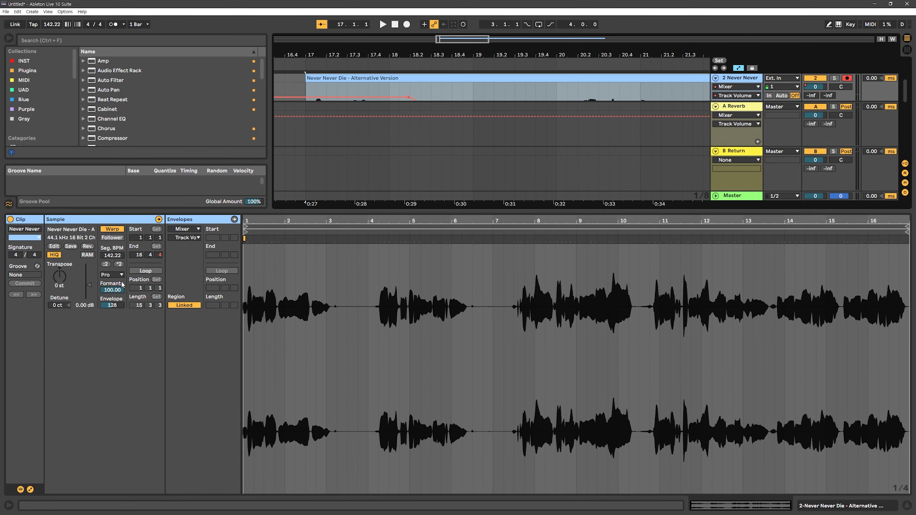
{"action": "left_click_drag", "start_coordinate": [122, 288], "coordinate": [122, 323]}
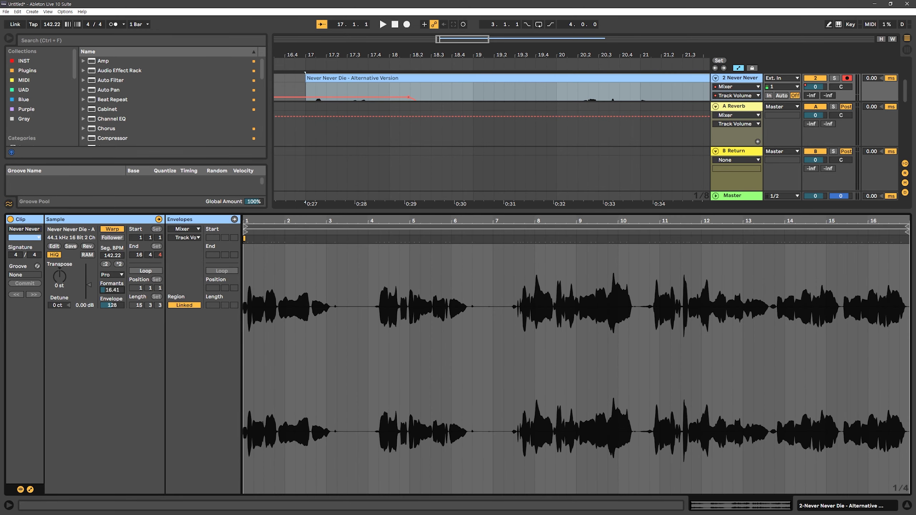
{"action": "left_click", "coordinate": [121, 274]}
{"action": "left_click", "coordinate": [119, 277]}
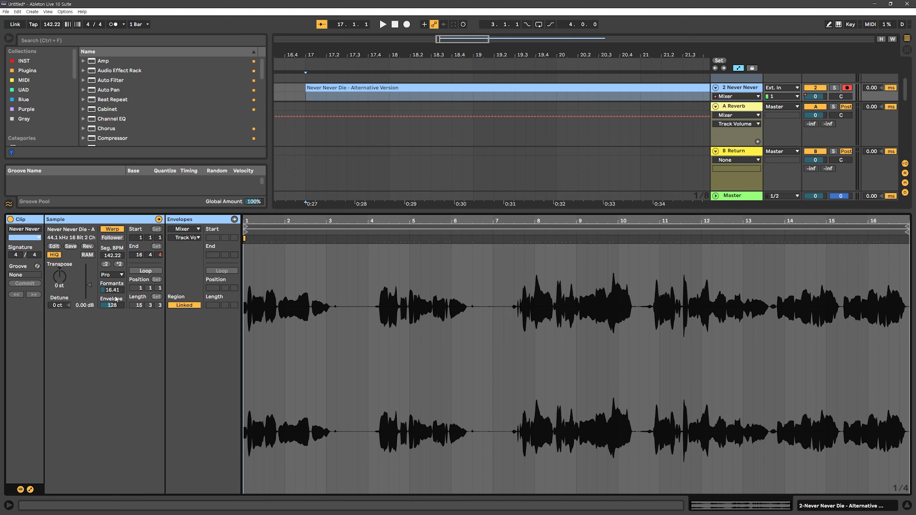
- Show the clip's Transposition envelope, move the dip's return to 0 st to late in bar 4, and bend its rising segment
{"action": "left_click", "coordinate": [190, 238]}
{"action": "left_click", "coordinate": [189, 238]}
{"action": "left_click", "coordinate": [185, 229]}
{"action": "left_click", "coordinate": [181, 238]}
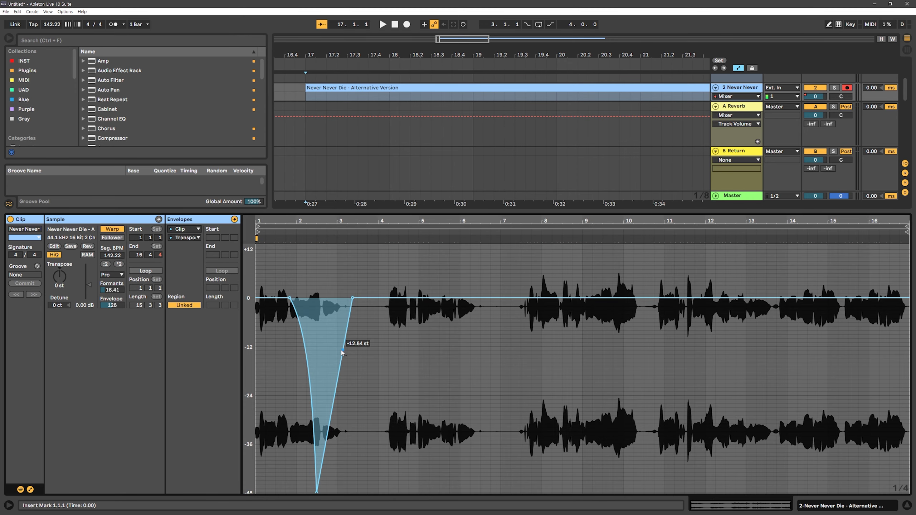
{"action": "left_click_drag", "start_coordinate": [352, 298], "coordinate": [409, 298]}
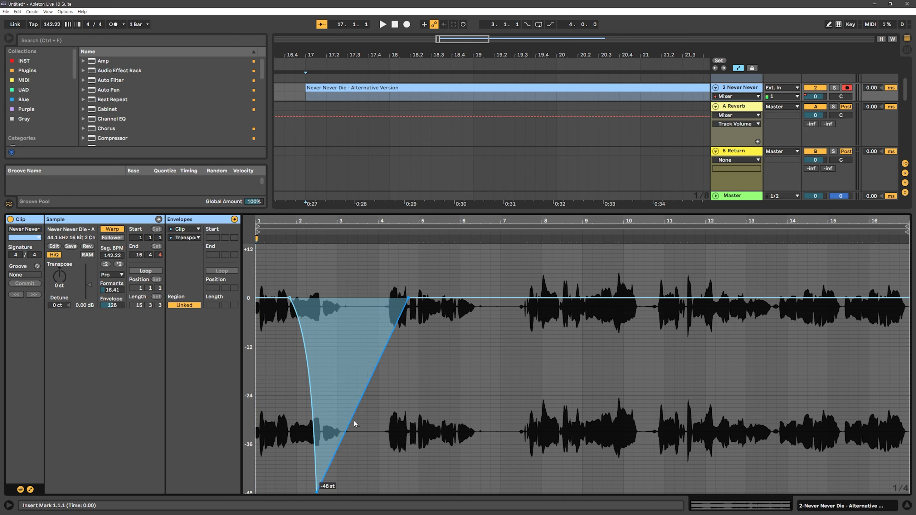
{"action": "left_click_drag", "start_coordinate": [354, 424], "coordinate": [378, 493]}
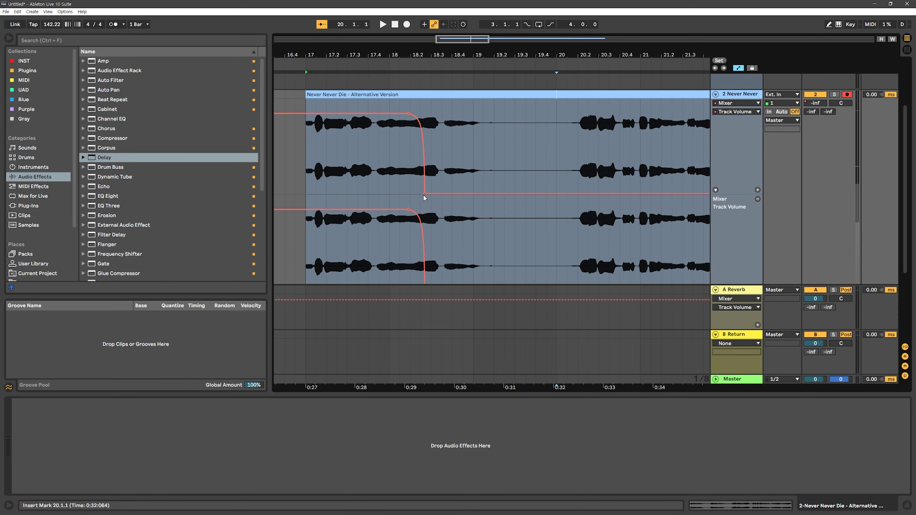
- Delete the silent end breakpoint of the vocal's Track Volume cut and play the vocal from 20.1.1
{"action": "left_click", "coordinate": [424, 196]}
{"action": "left_click", "coordinate": [424, 194]}
{"action": "left_click", "coordinate": [554, 157]}
{"action": "key", "text": "space"}
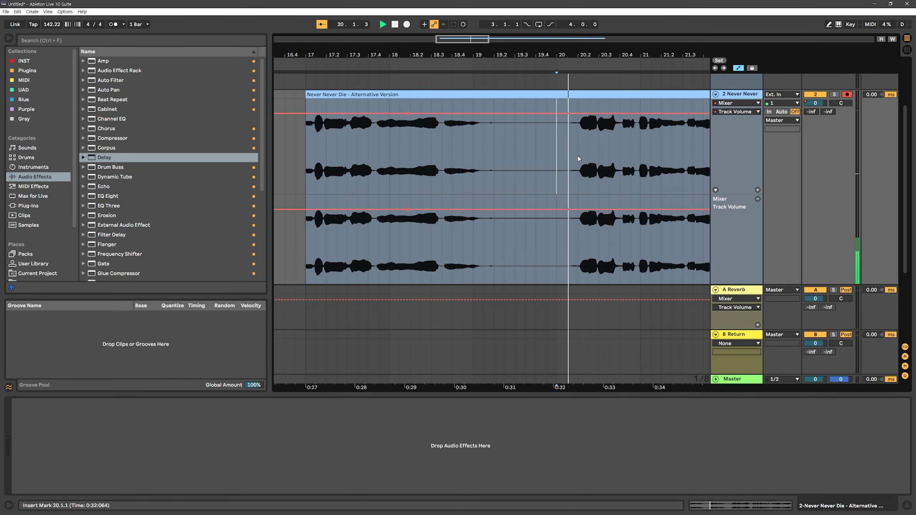
{"action": "key", "text": "space"}
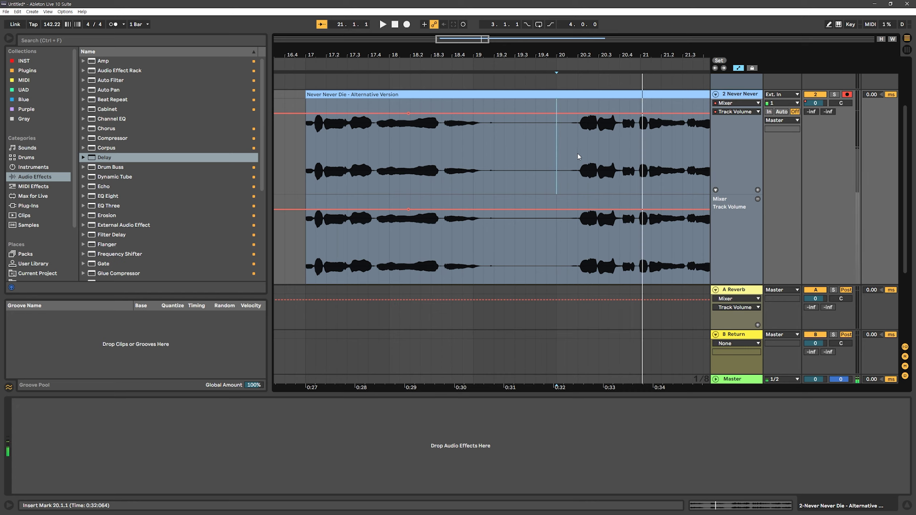
{"action": "key", "text": "space"}
{"action": "key", "text": "space"}
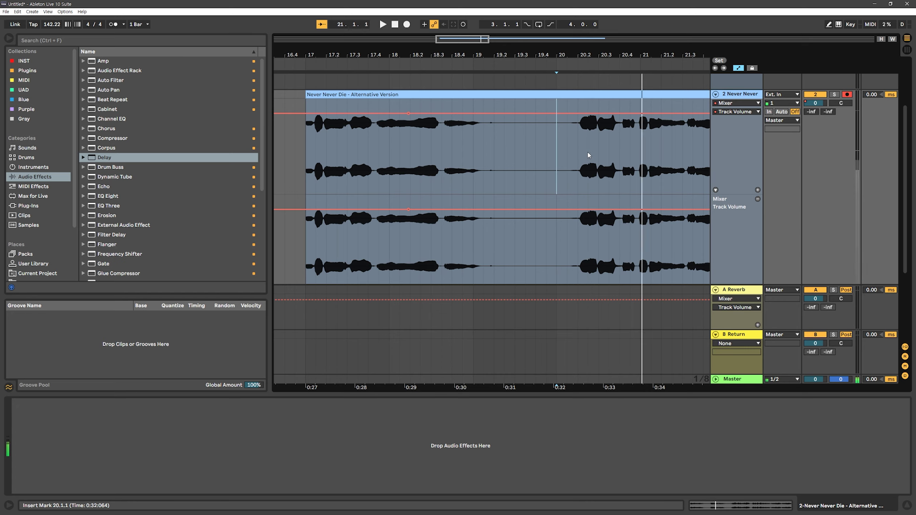
{"action": "left_click_drag", "start_coordinate": [597, 148], "coordinate": [673, 144]}
{"action": "left_click", "coordinate": [578, 143]}
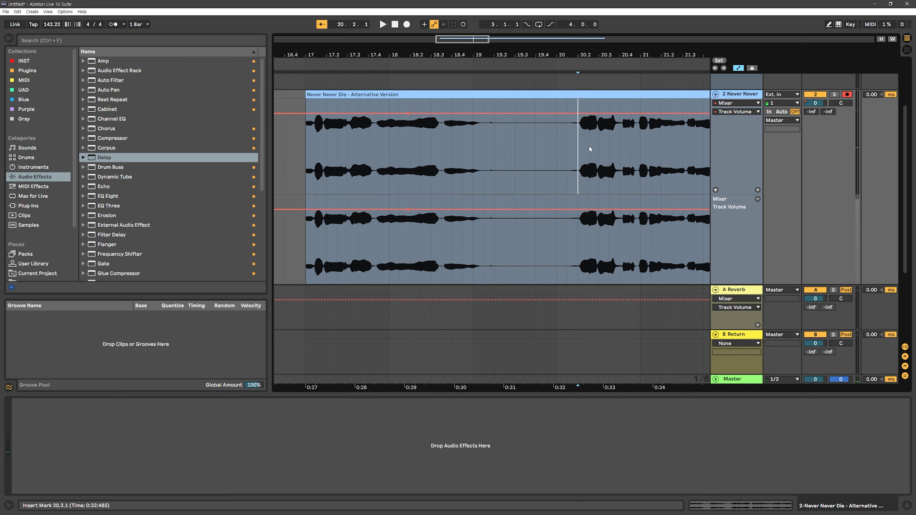
{"action": "left_click", "coordinate": [642, 152]}
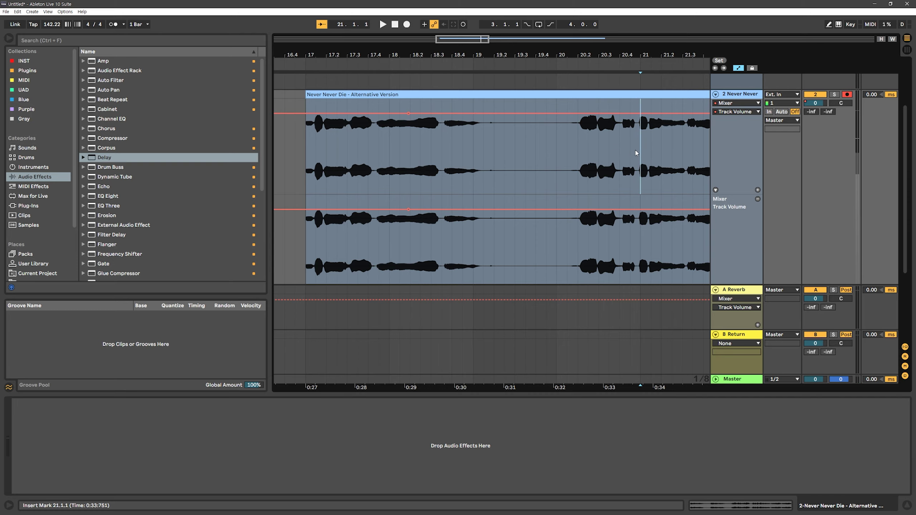
{"action": "key", "text": "shift+Tab"}
{"action": "key", "text": "shift+Tab"}
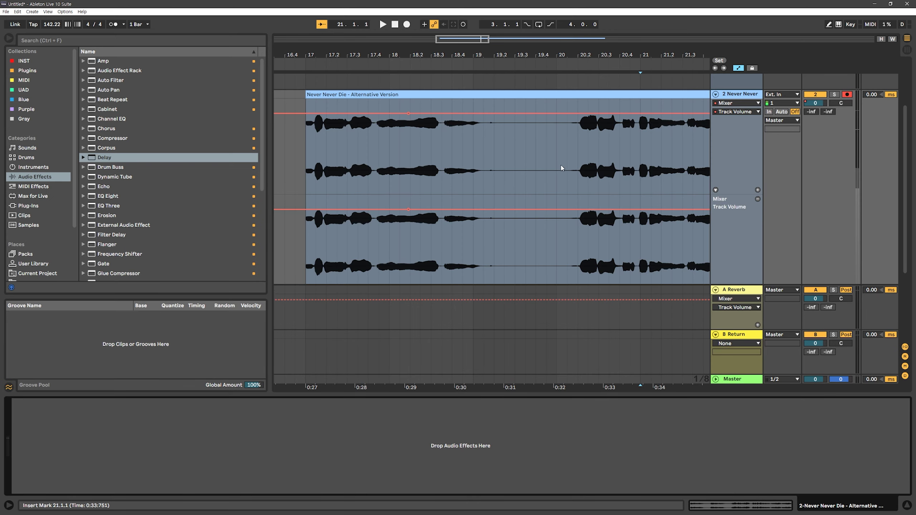
- Delete the remaining Track Volume breakpoint in the vocal's first phrase
{"action": "scroll", "coordinate": [533, 155], "scroll_direction": "down", "scroll_amount": 3}
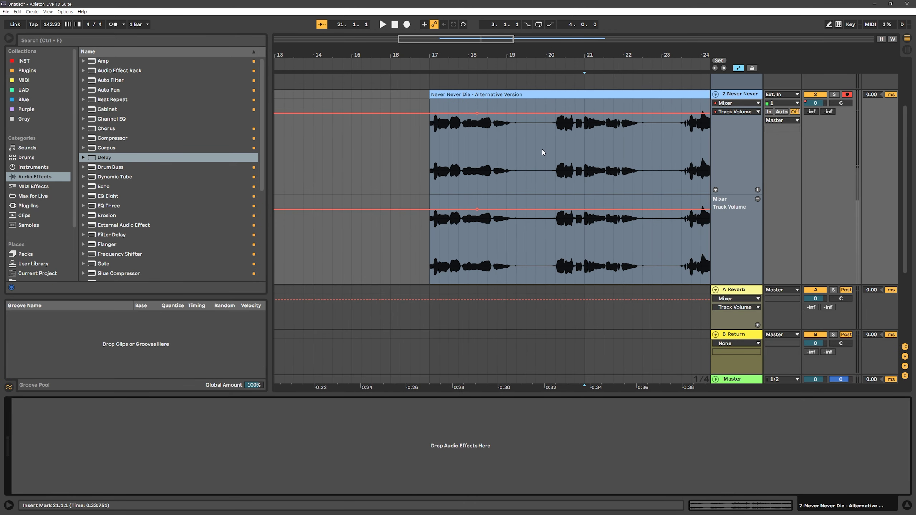
{"action": "left_click", "coordinate": [516, 147]}
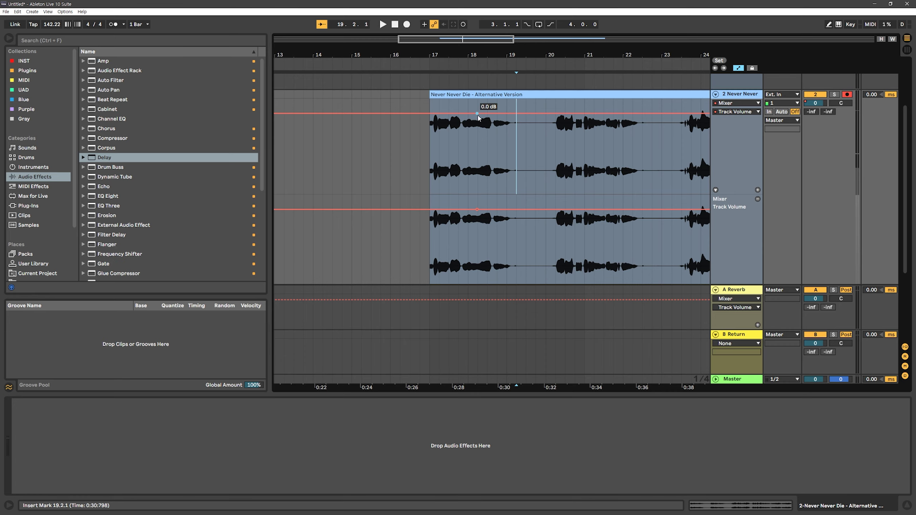
{"action": "double_click", "coordinate": [498, 144]}
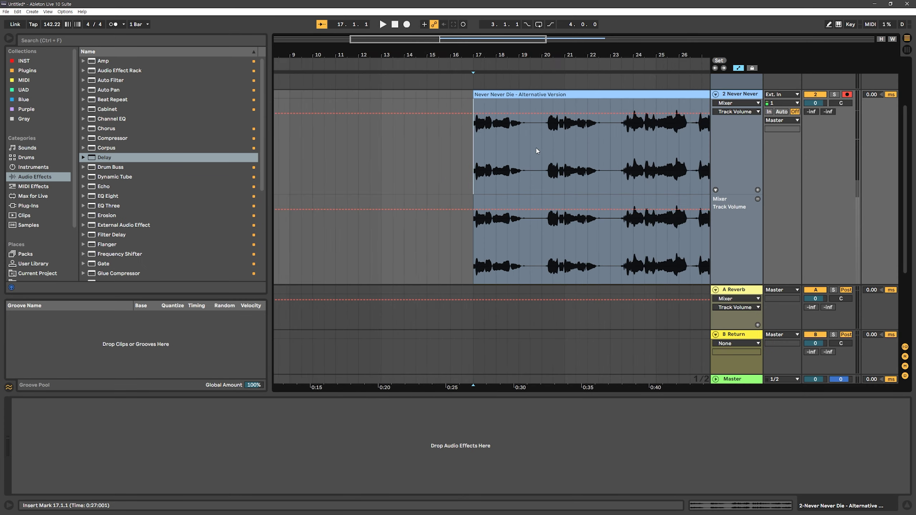
- Reduce the vocal track's height and place the insert marker at the clip's start, 17.1.1
{"action": "key", "text": "minus"}
{"action": "scroll", "coordinate": [539, 148], "scroll_direction": "right", "scroll_amount": 7}
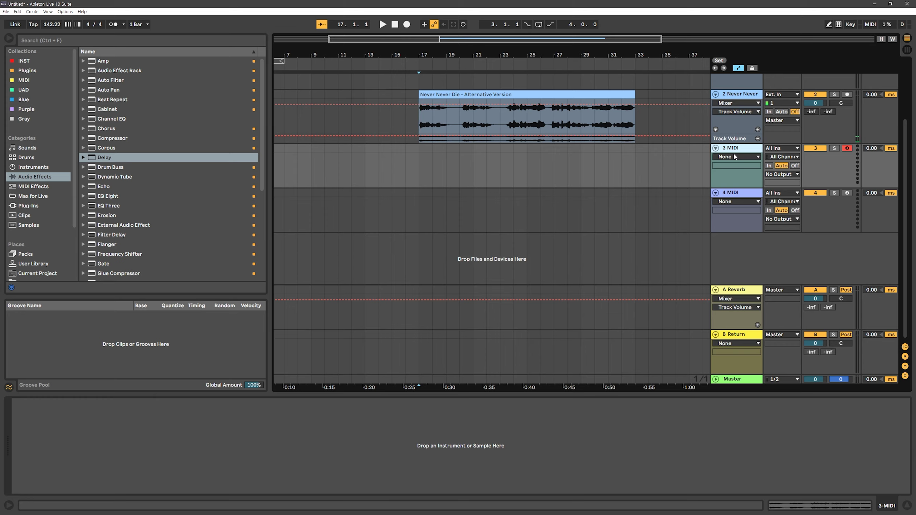
{"action": "left_click", "coordinate": [423, 125]}
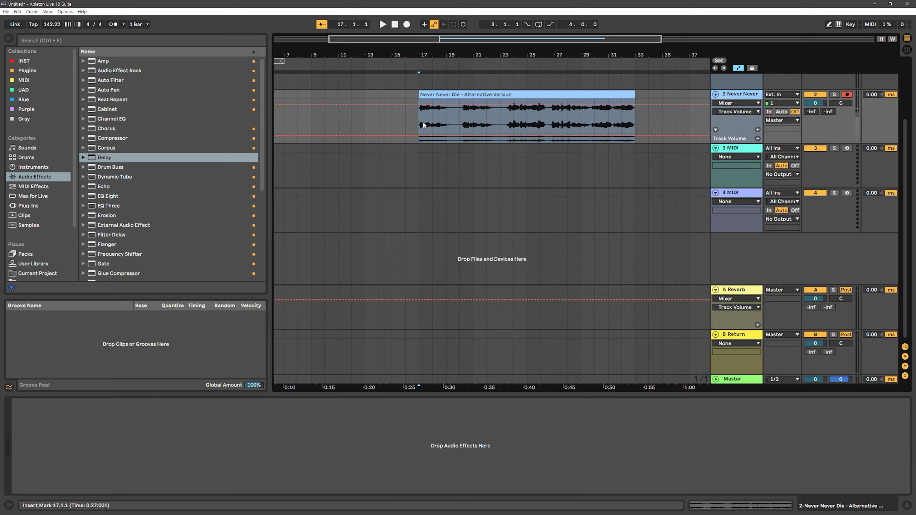